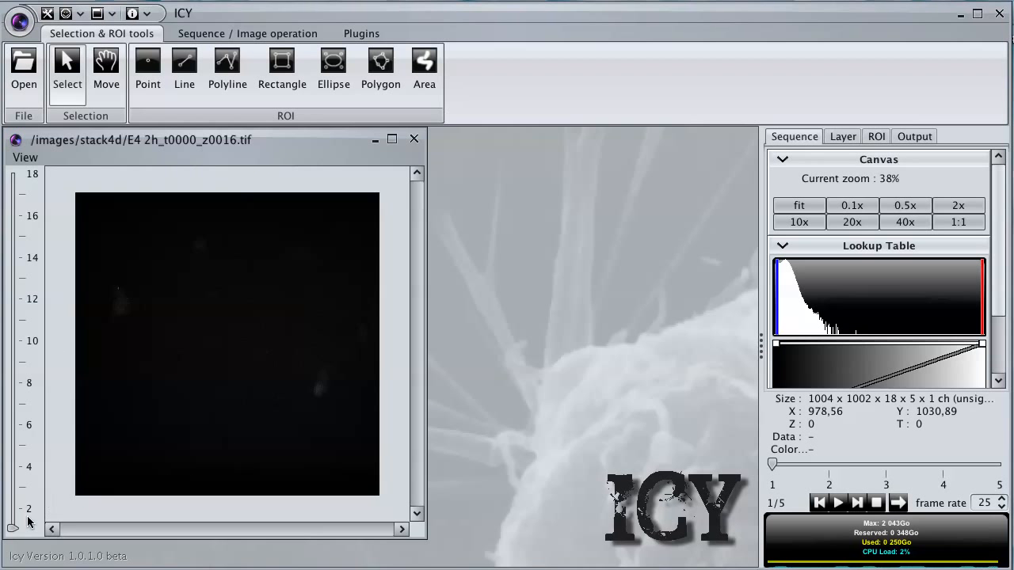
# - Browse the 4D image stack to depth position Z 6 and time point 3 of 5
pyautogui.moveTo(12, 533); pyautogui.dragTo(18, 404)
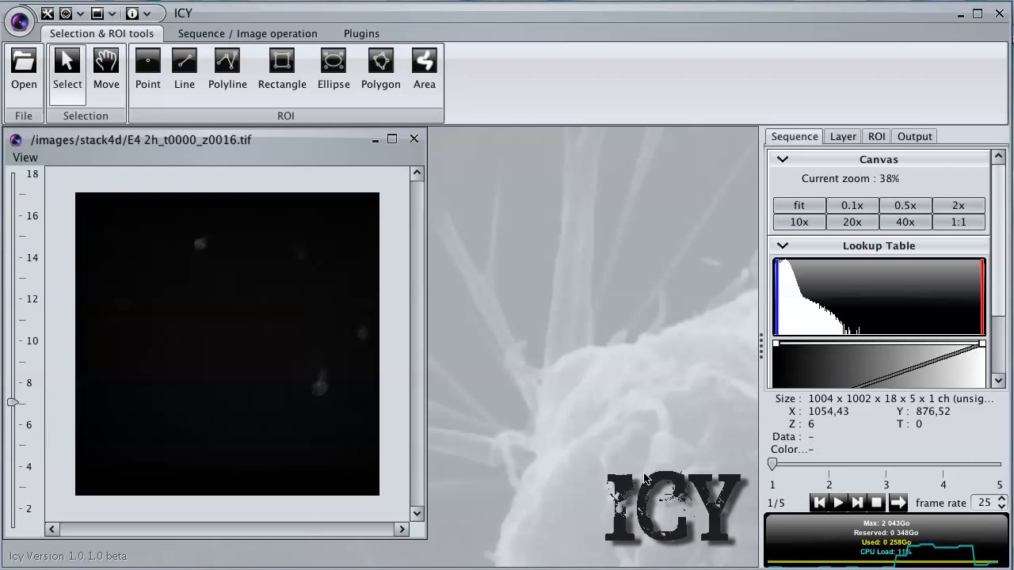
pyautogui.moveTo(772, 468); pyautogui.dragTo(881, 471)
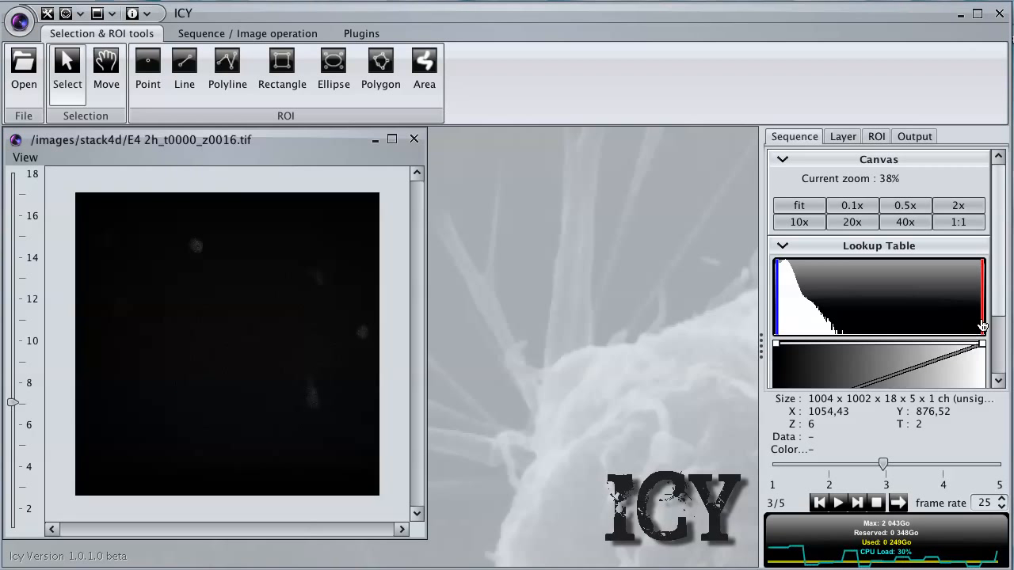
# - Narrow the lookup table's intensity bounds around the histogram's populated range and apply the JET colour map
pyautogui.moveTo(981, 325); pyautogui.dragTo(785, 325)
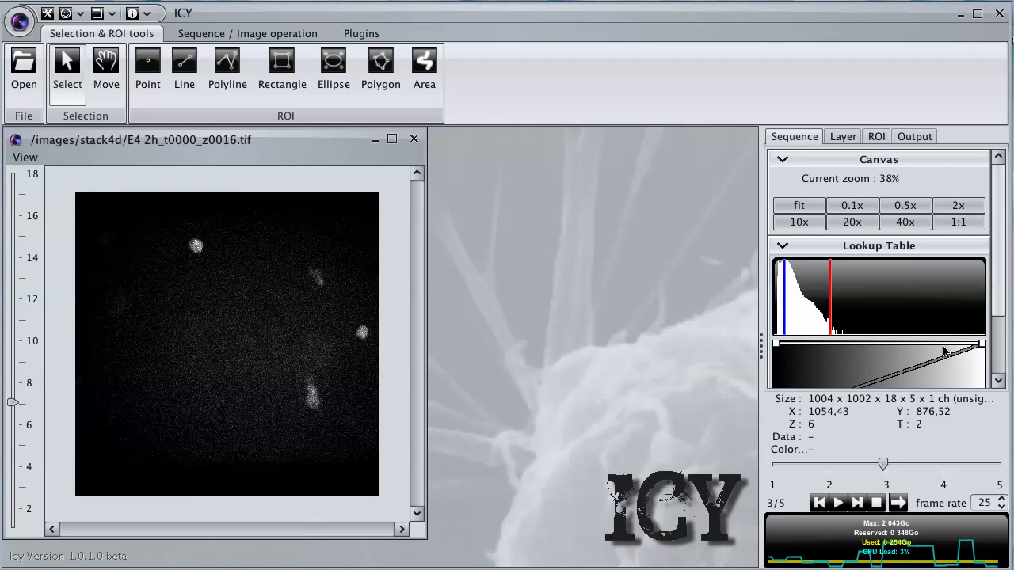
pyautogui.click(997, 331)
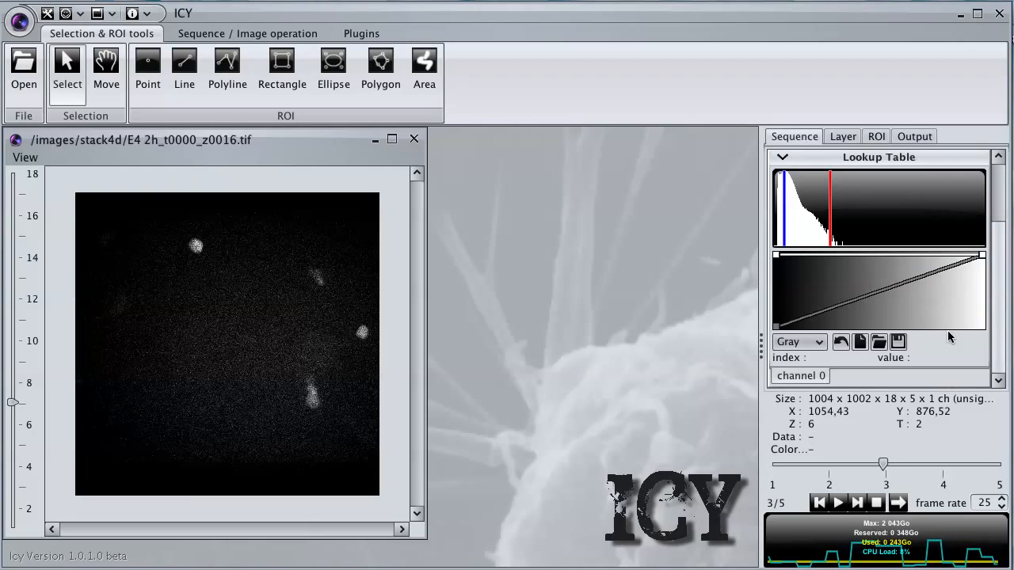
pyautogui.click(862, 343)
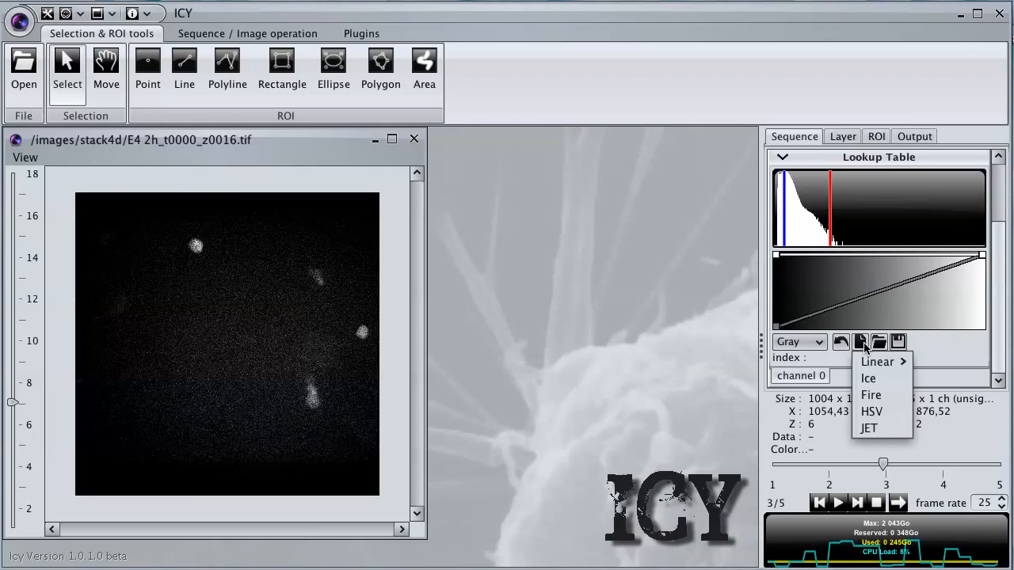
pyautogui.click(868, 428)
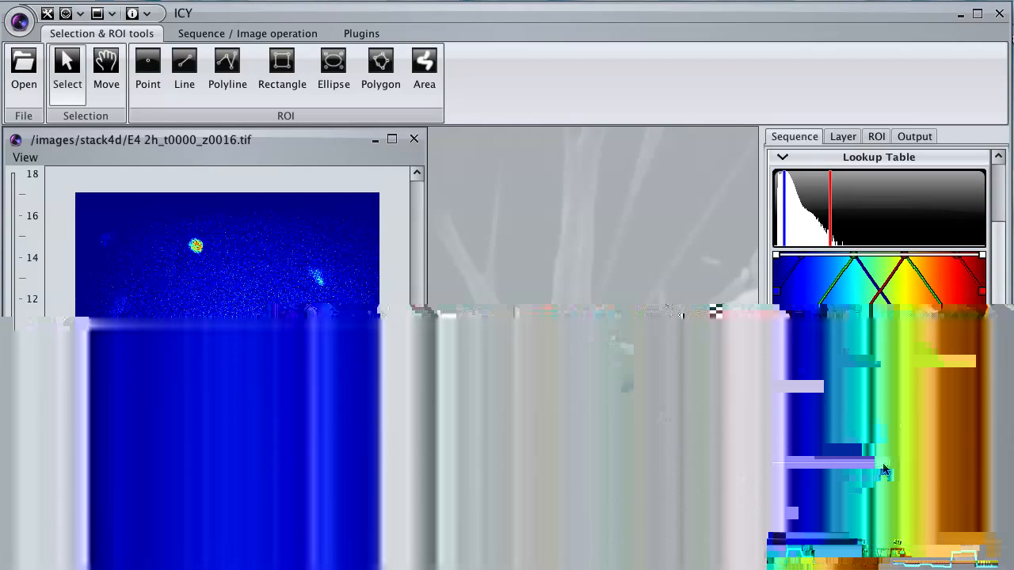
# - Display time point 2 of the stack at depth position Z 8
pyautogui.moveTo(881, 470); pyautogui.dragTo(830, 466)
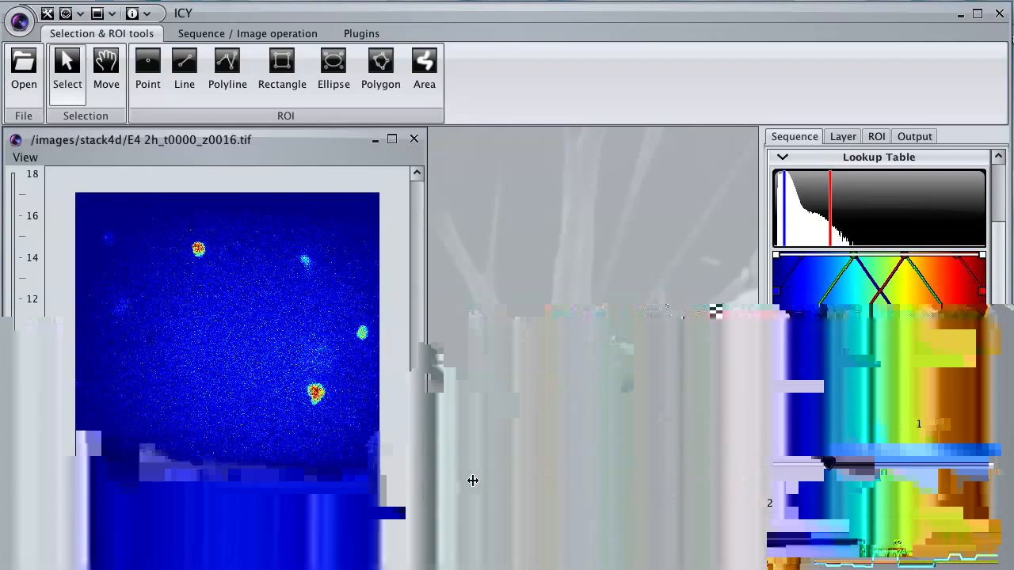
pyautogui.moveTo(13, 404); pyautogui.dragTo(56, 355)
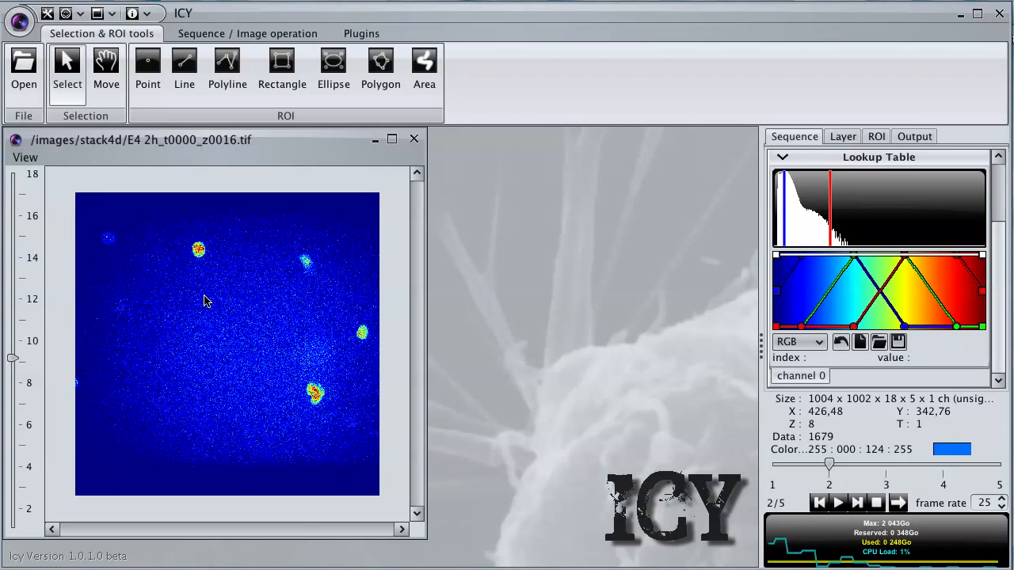
# - Examine the stack as a 3D volume by rotating and enlarging it, and return to the 2D view
pyautogui.press('F3')
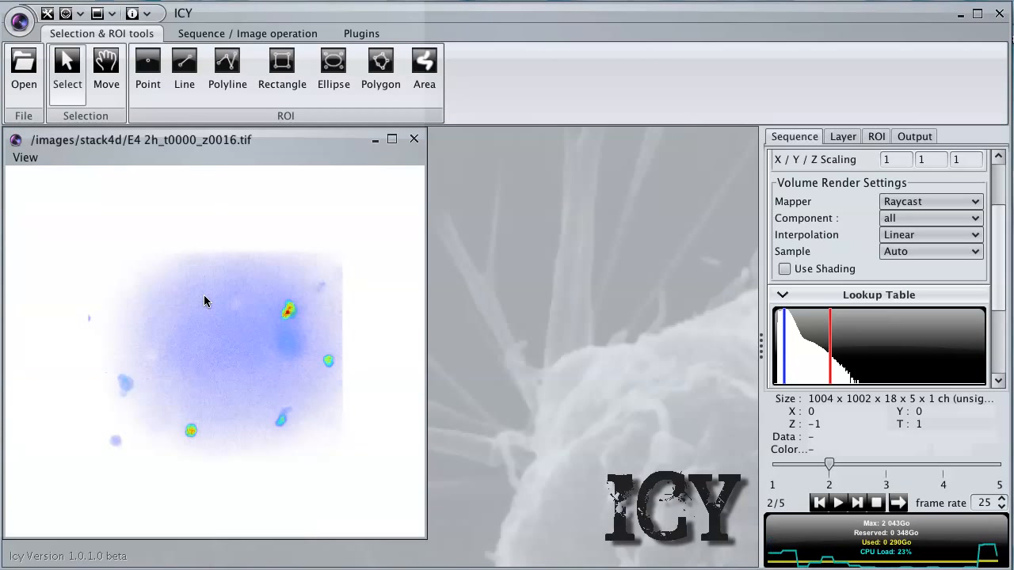
pyautogui.moveTo(258, 358)
pyautogui.mouseDown()
pyautogui.moveTo(243, 322)
pyautogui.moveTo(219, 318)
pyautogui.moveTo(262, 353)
pyautogui.moveTo(276, 352)
pyautogui.moveTo(284, 332)
pyautogui.moveTo(255, 344)
pyautogui.mouseUp()
pyautogui.scroll(5, 258, 353)
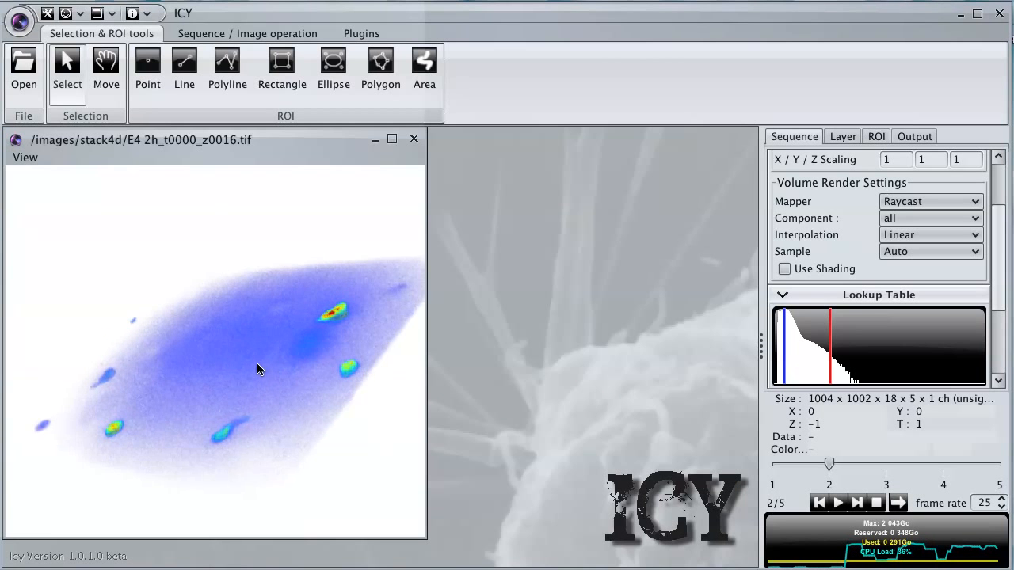
pyautogui.moveTo(302, 389)
pyautogui.mouseDown()
pyautogui.moveTo(264, 401)
pyautogui.moveTo(274, 413)
pyautogui.moveTo(306, 400)
pyautogui.mouseUp()
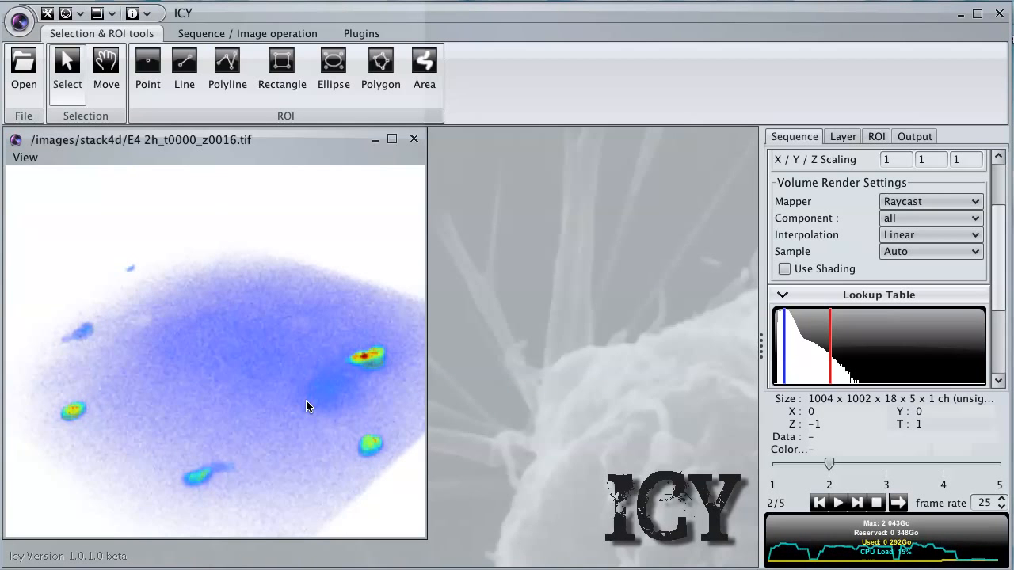
pyautogui.press('F2')
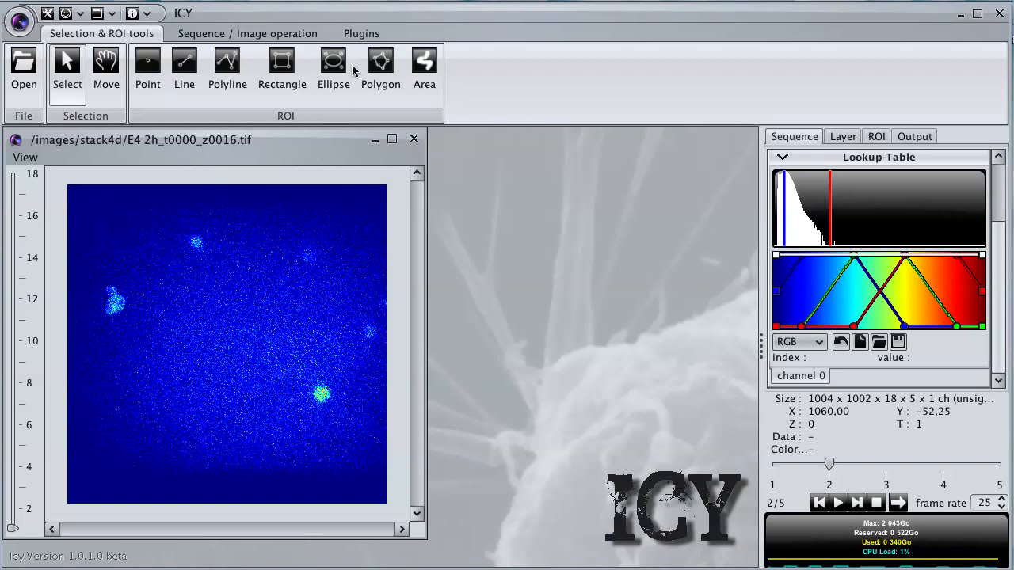
# - Browse the list of plugins available in the online plugin repository
pyautogui.click(363, 34)
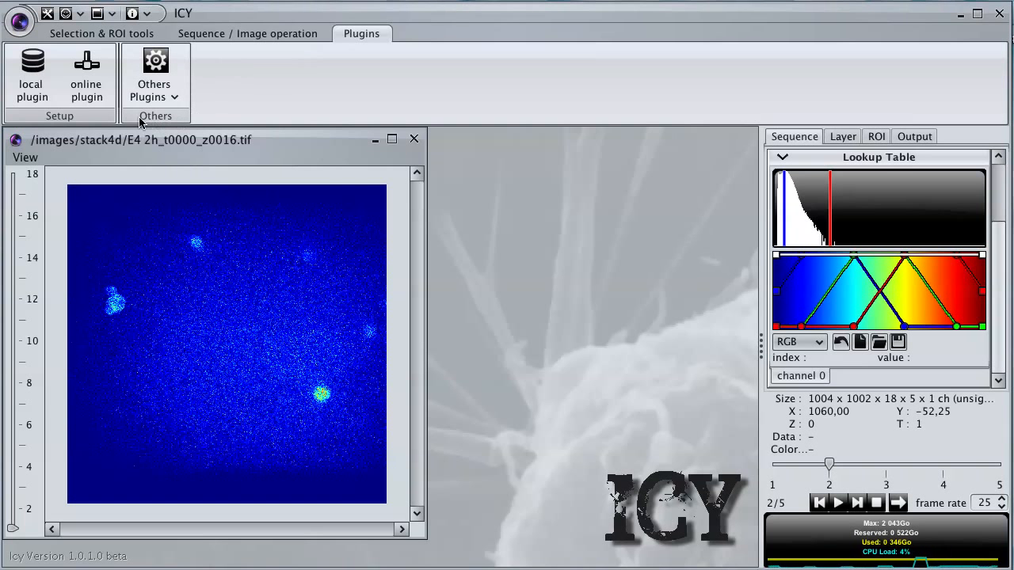
pyautogui.click(84, 84)
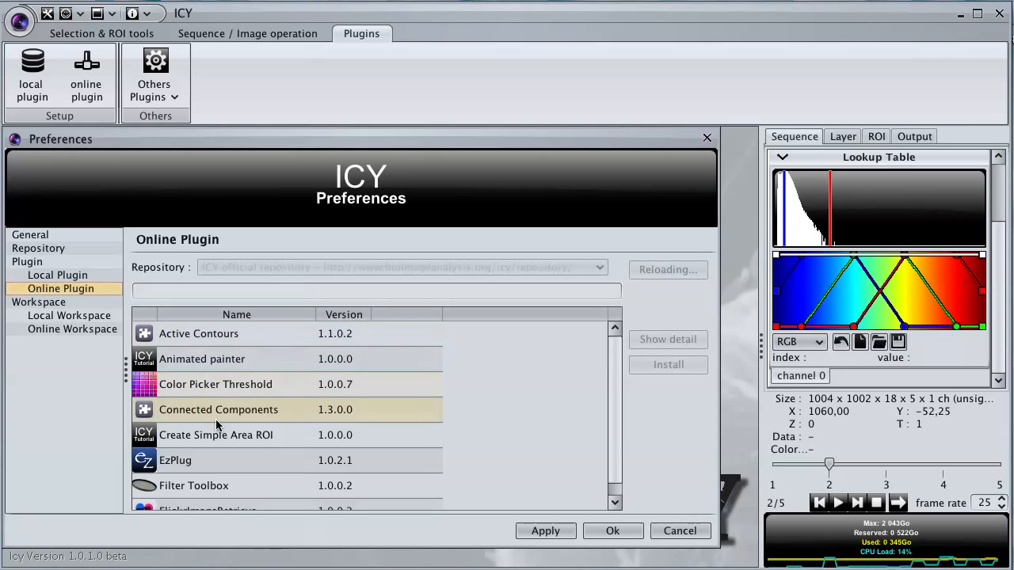
pyautogui.scroll(-2, 220, 425)
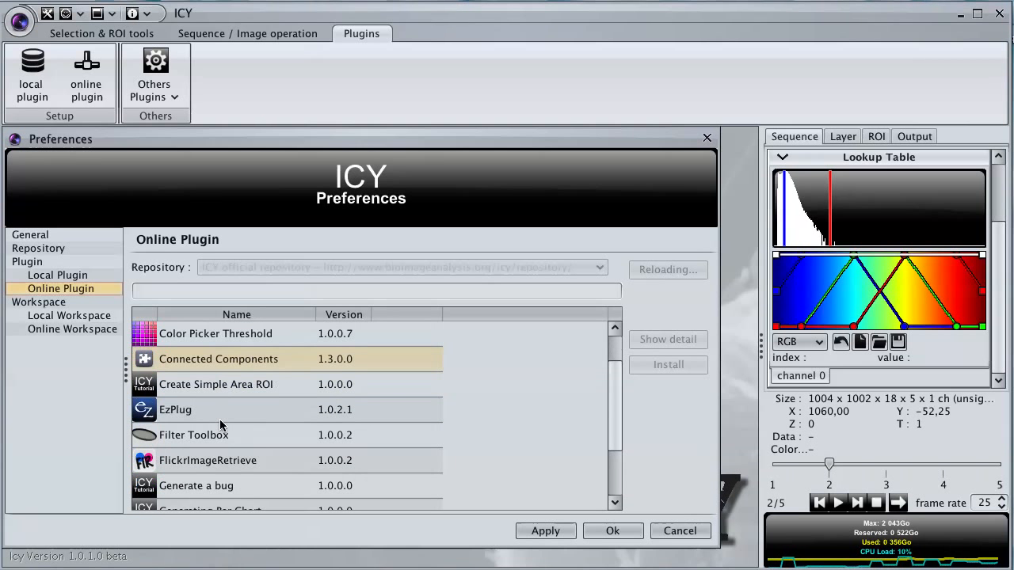
pyautogui.scroll(-3, 220, 426)
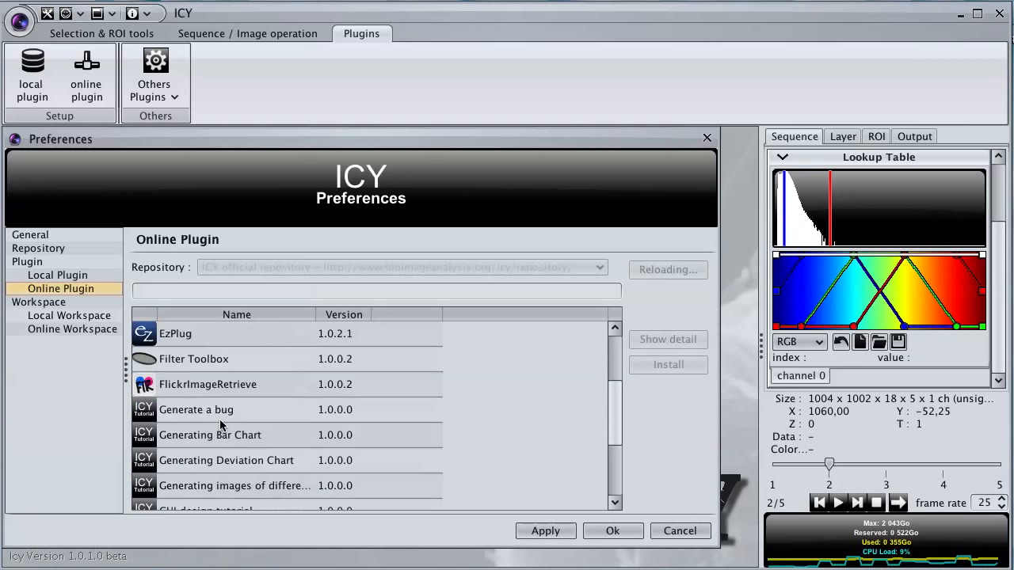
pyautogui.scroll(-1, 220, 426)
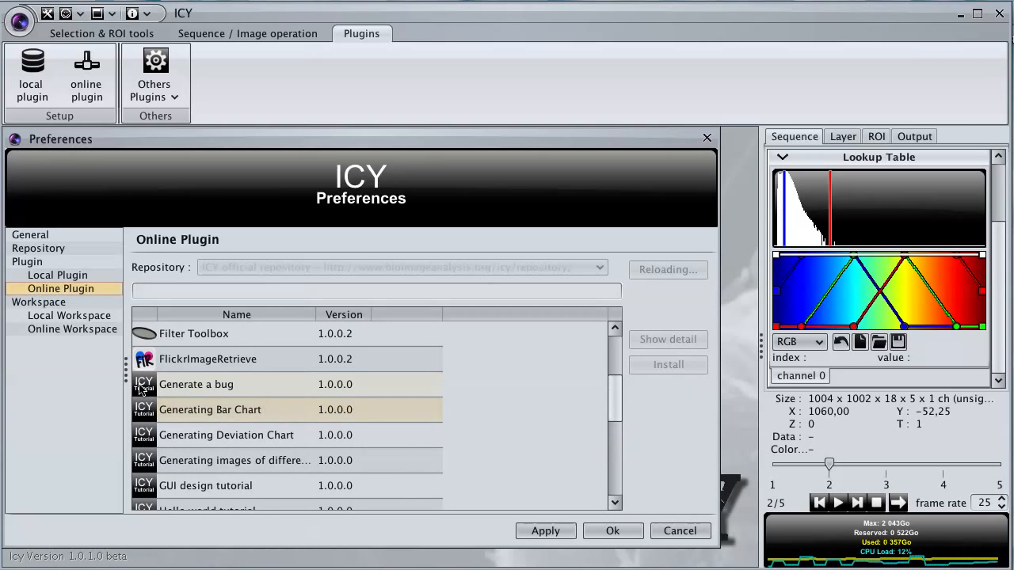
# - Install the Tutorial Basics workspace from the online workspace repository, widening the description column to read it in full
pyautogui.click(93, 330)
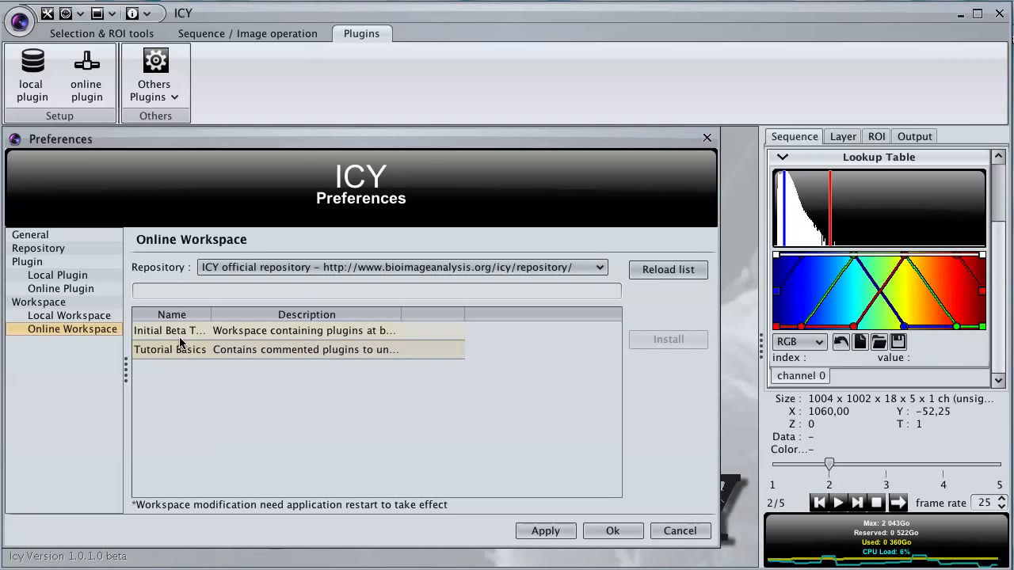
pyautogui.click(169, 351)
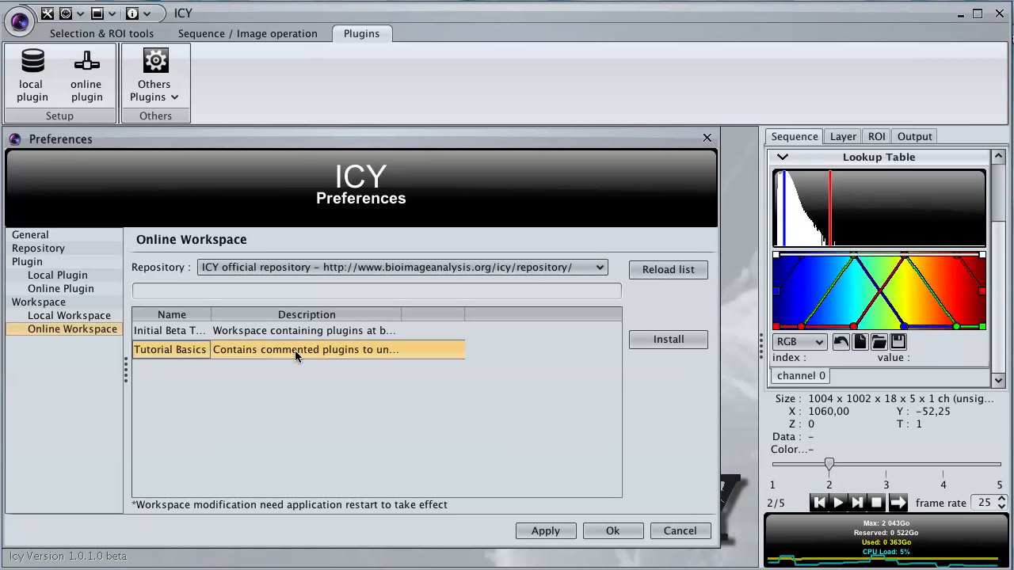
pyautogui.moveTo(401, 315); pyautogui.dragTo(616, 319)
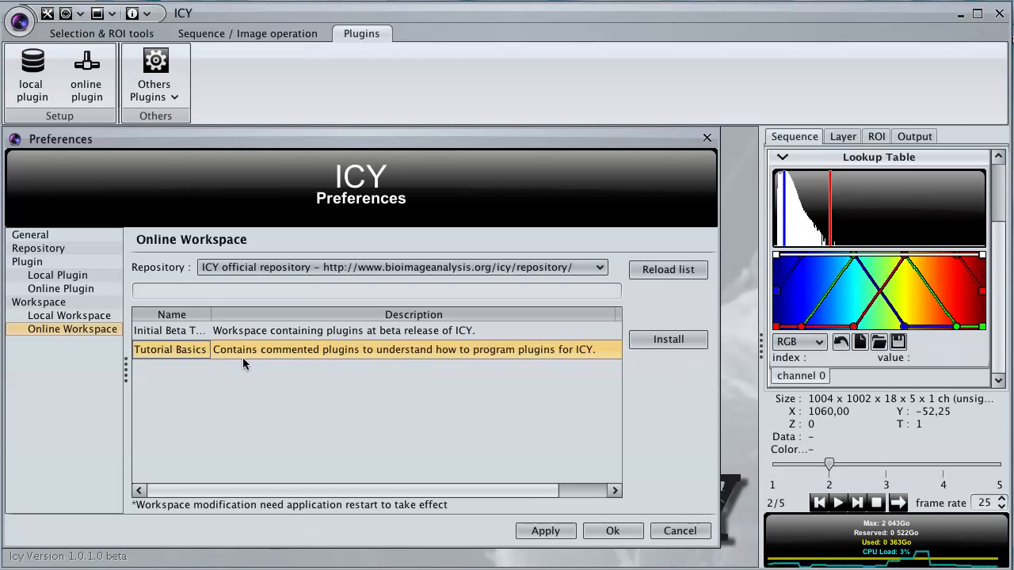
pyautogui.click(649, 346)
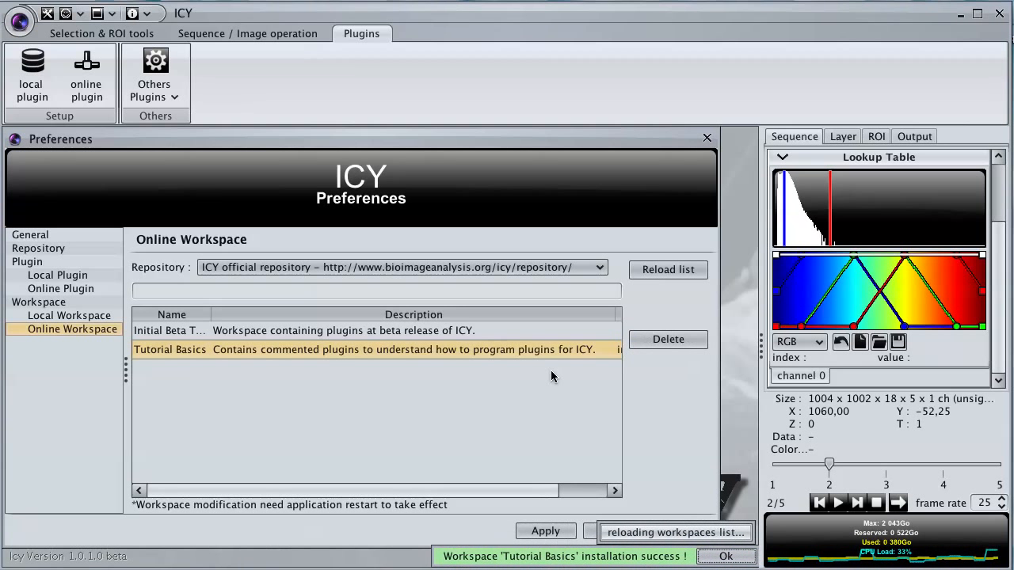
# - Accept the preferences with an application restart and display the Tutorial Basics plugins
pyautogui.click(714, 558)
pyautogui.click(610, 530)
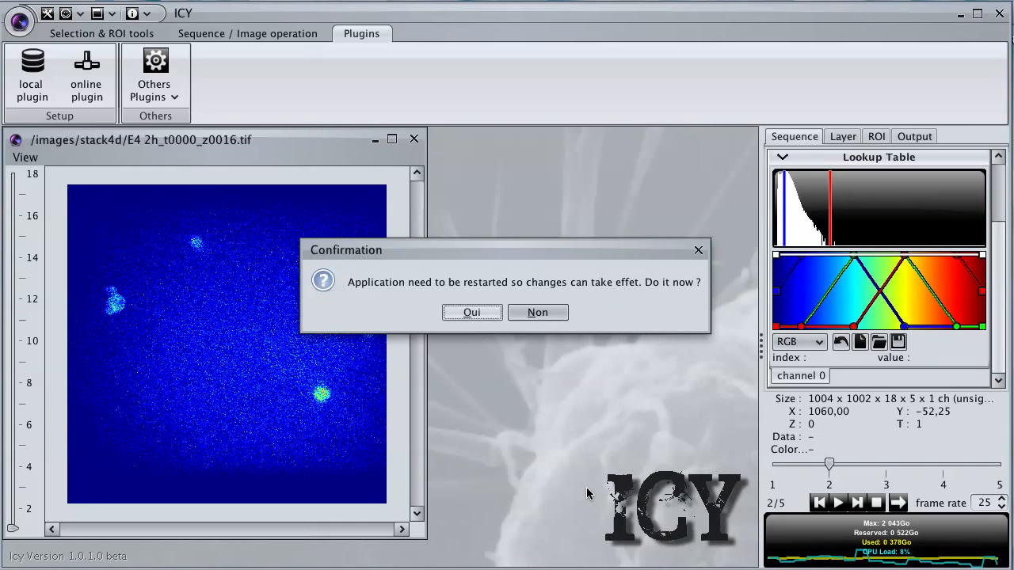
pyautogui.click(483, 313)
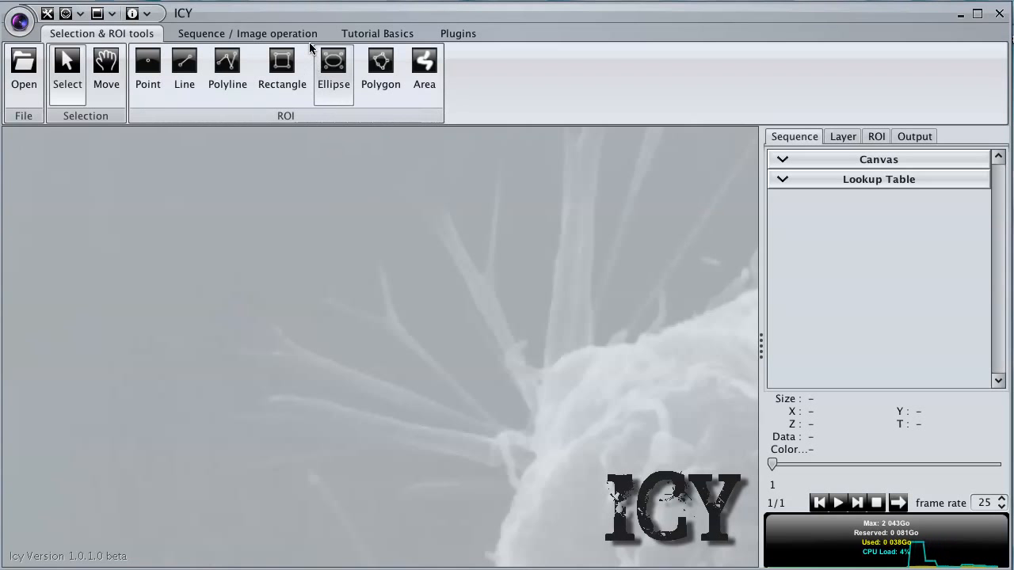
pyautogui.click(381, 38)
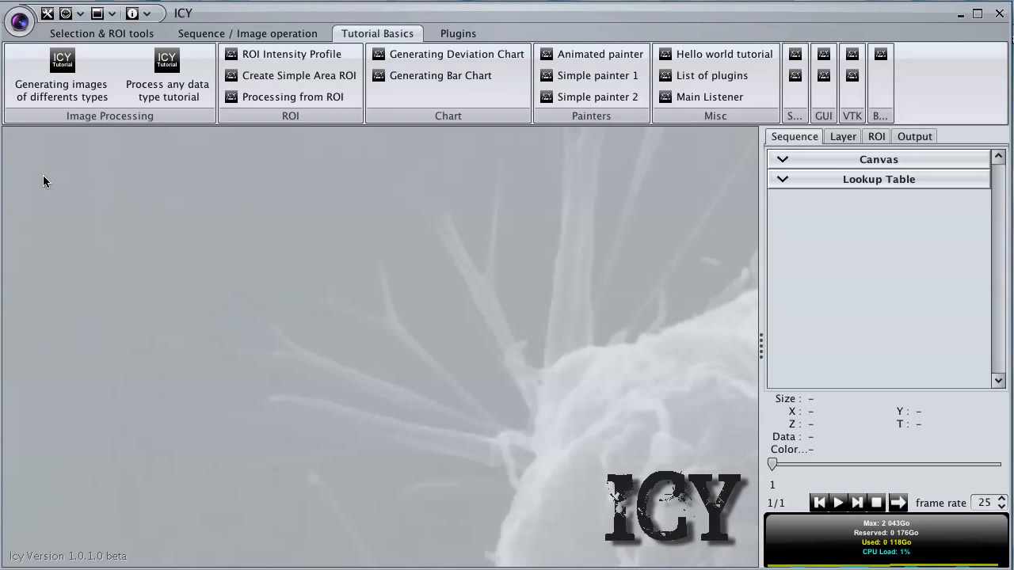
# - Open the recent file /images/im_0003_0000.tif and fit the image inside a smaller window
pyautogui.click(19, 23)
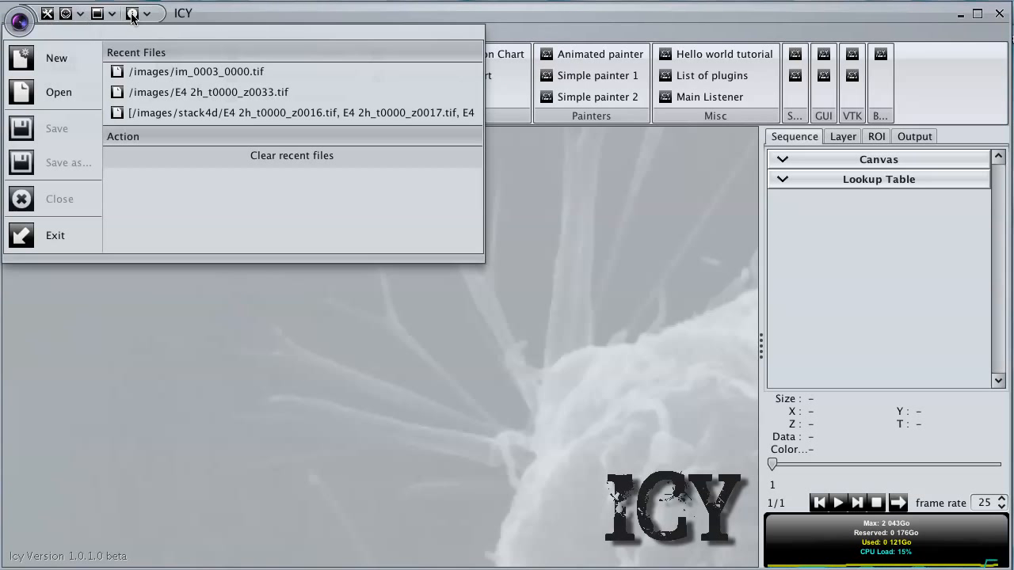
pyautogui.click(218, 72)
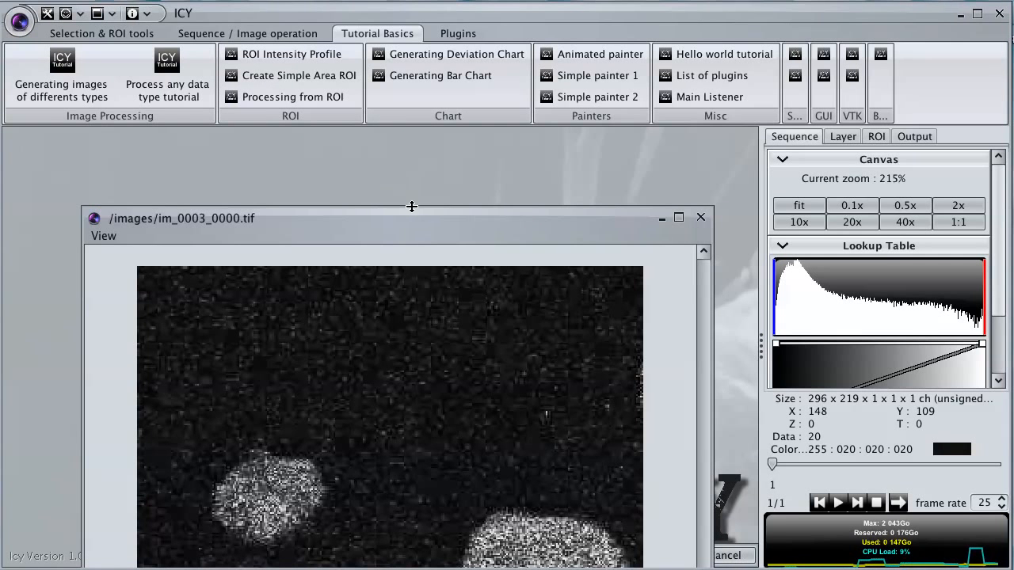
pyautogui.moveTo(417, 218); pyautogui.dragTo(383, 146)
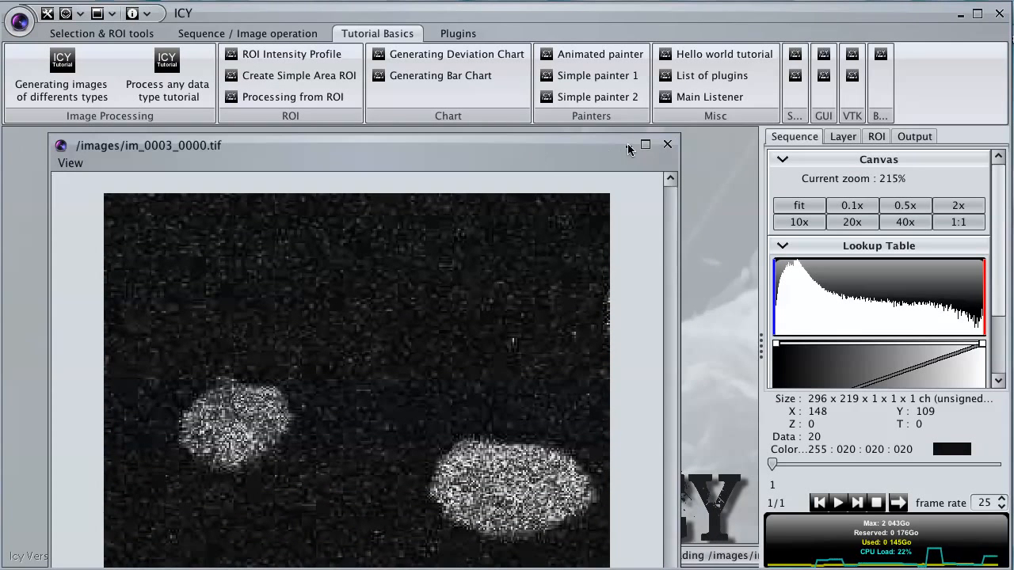
pyautogui.moveTo(680, 136); pyautogui.dragTo(524, 244)
pyautogui.moveTo(432, 257); pyautogui.dragTo(405, 168)
pyautogui.click(782, 207)
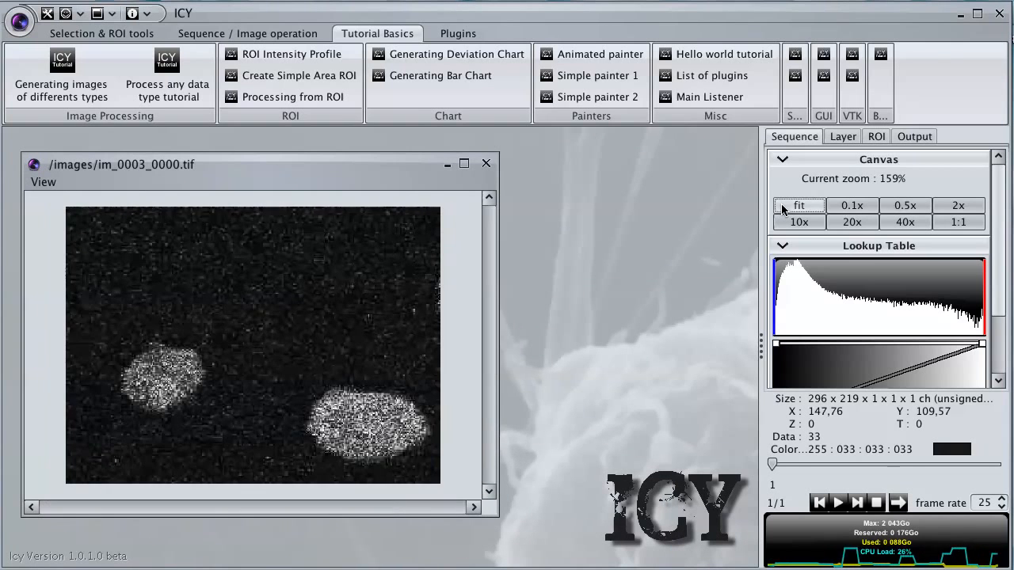
# - Draw a line ROI crossing both bright cells, from below the right cell to above the left one
pyautogui.click(89, 34)
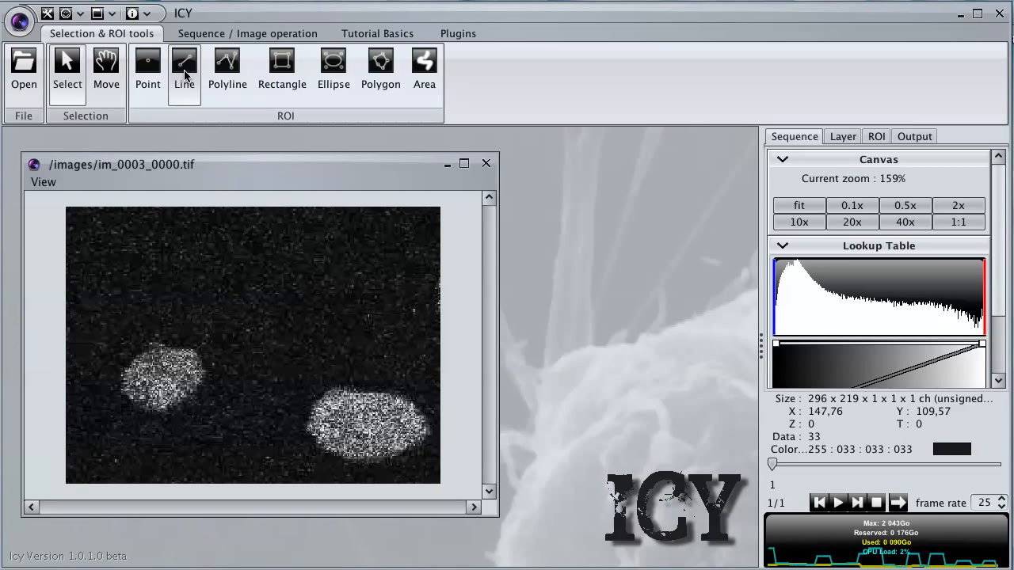
pyautogui.click(183, 79)
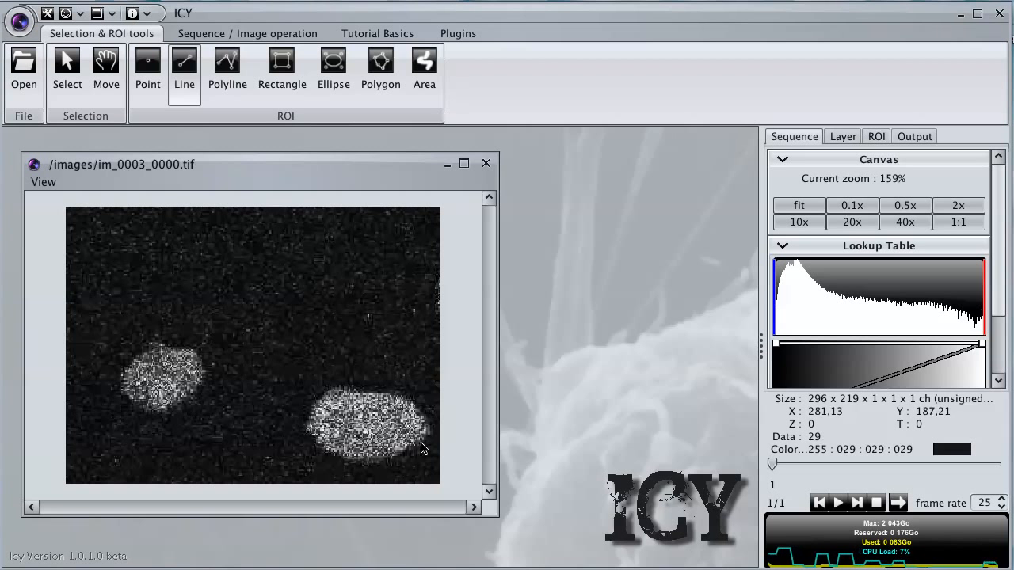
pyautogui.moveTo(428, 458); pyautogui.dragTo(109, 351)
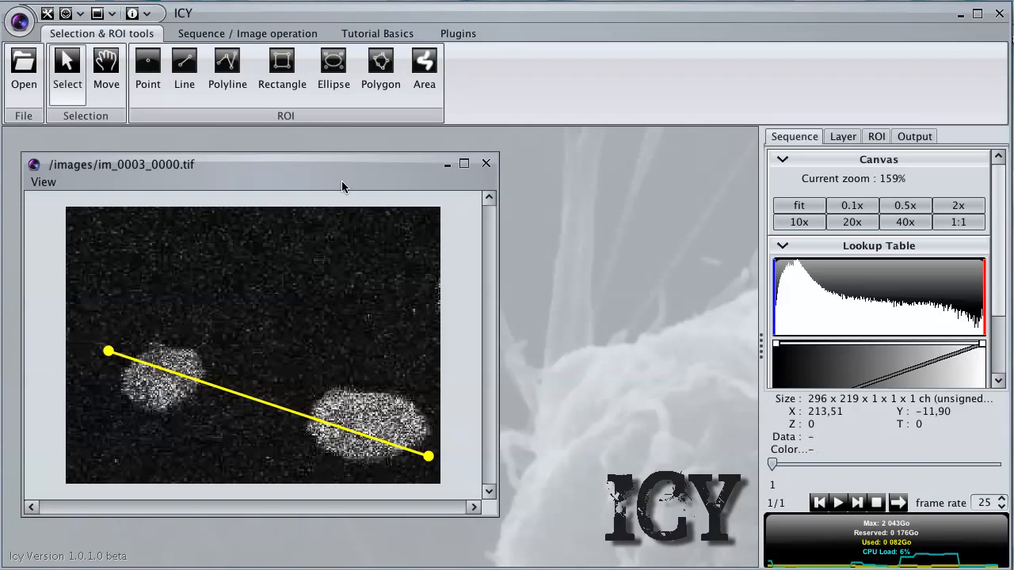
# - Run the ROI Intensity Profile plugin on the line and move the line's left endpoint up toward the image's top edge
pyautogui.click(392, 34)
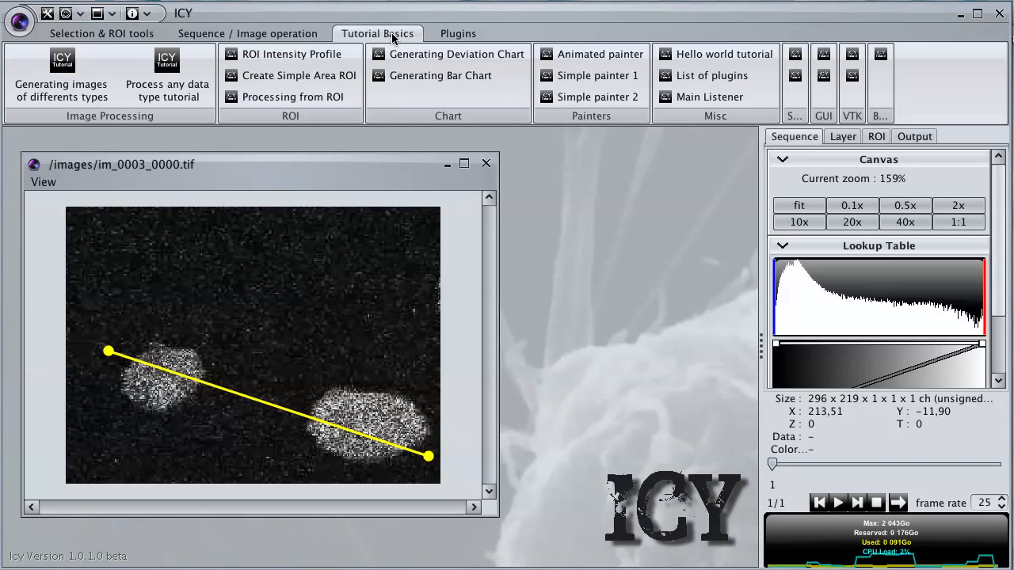
pyautogui.click(305, 55)
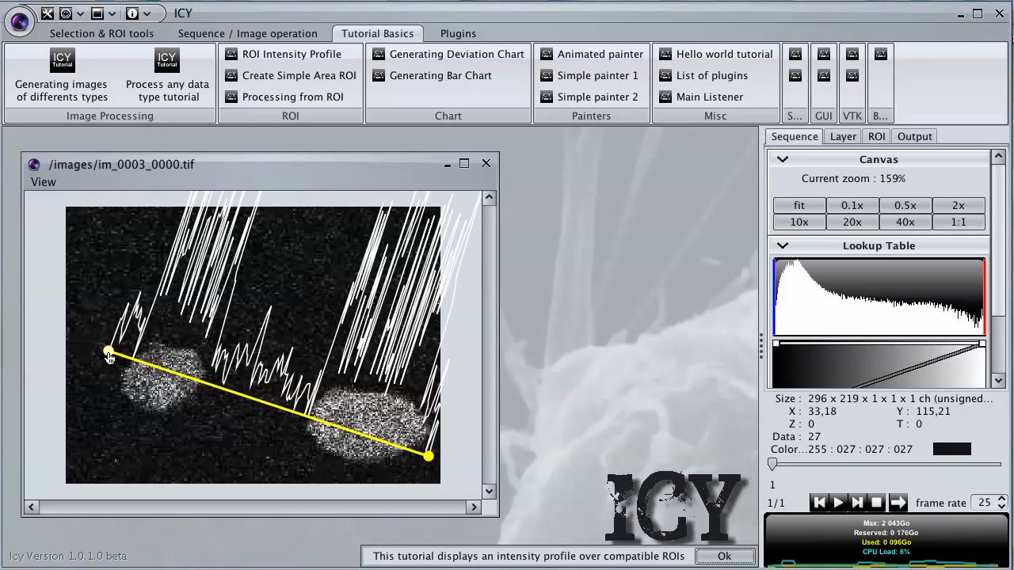
pyautogui.moveTo(110, 358); pyautogui.dragTo(110, 248)
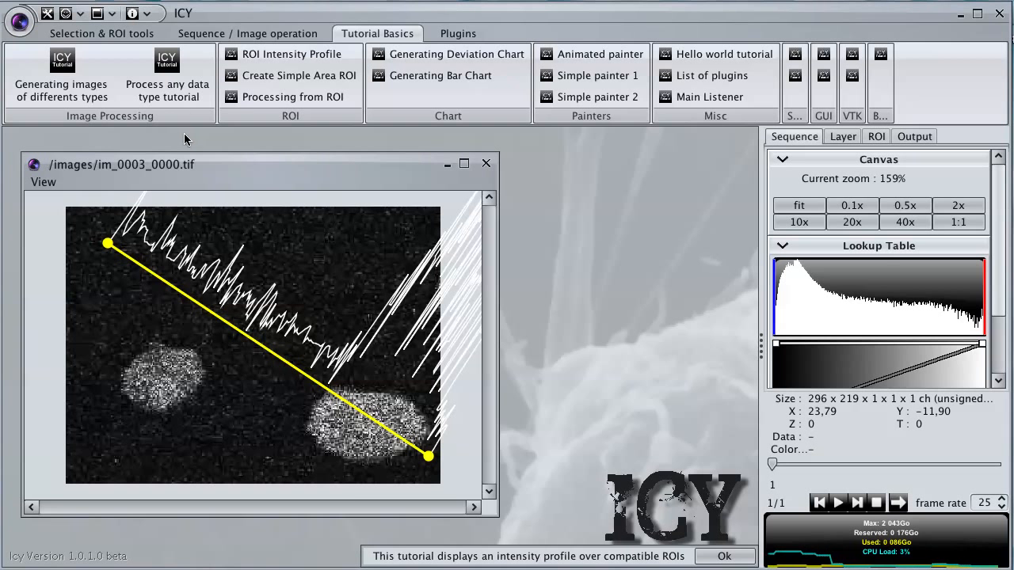
# - Run the Process any data type tutorial plugin on the image and dismiss both plugin notifications
pyautogui.moveTo(171, 71)
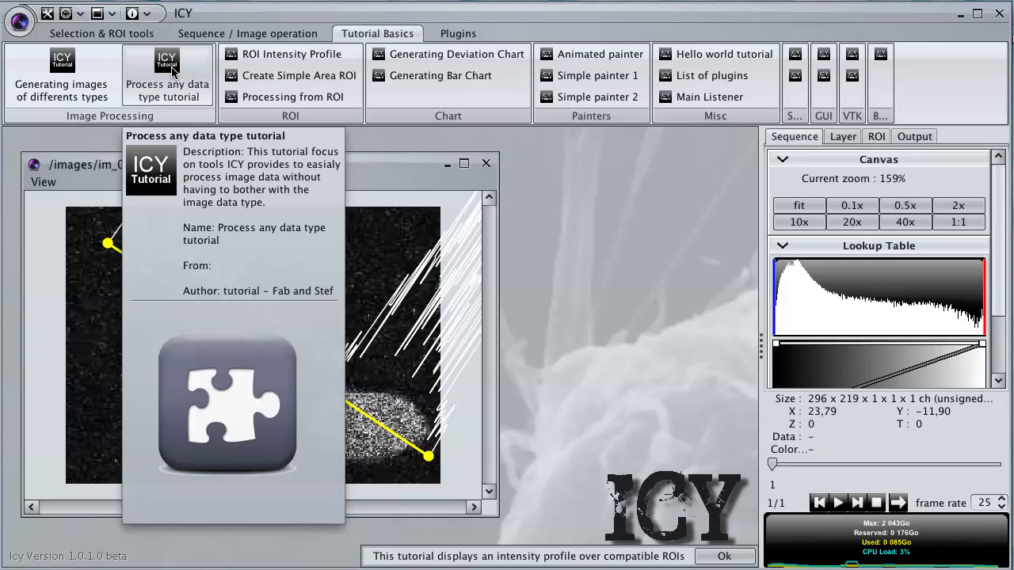
pyautogui.click(171, 71)
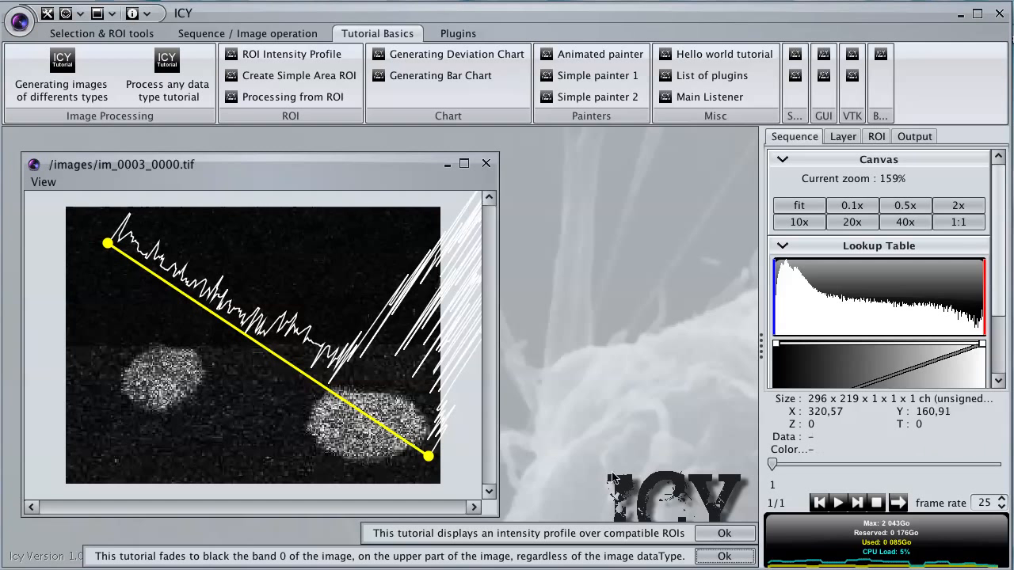
pyautogui.click(723, 533)
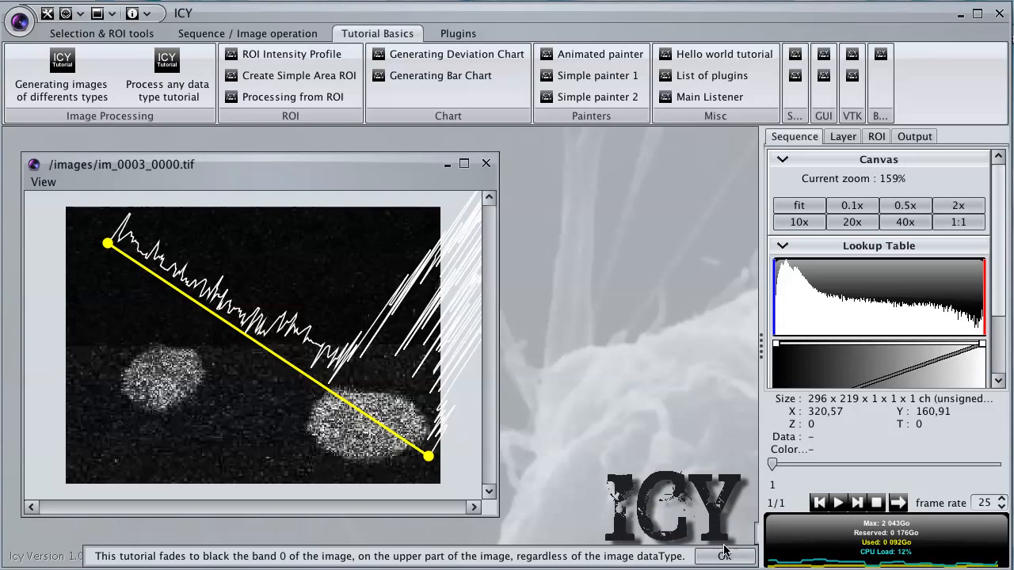
pyautogui.click(723, 557)
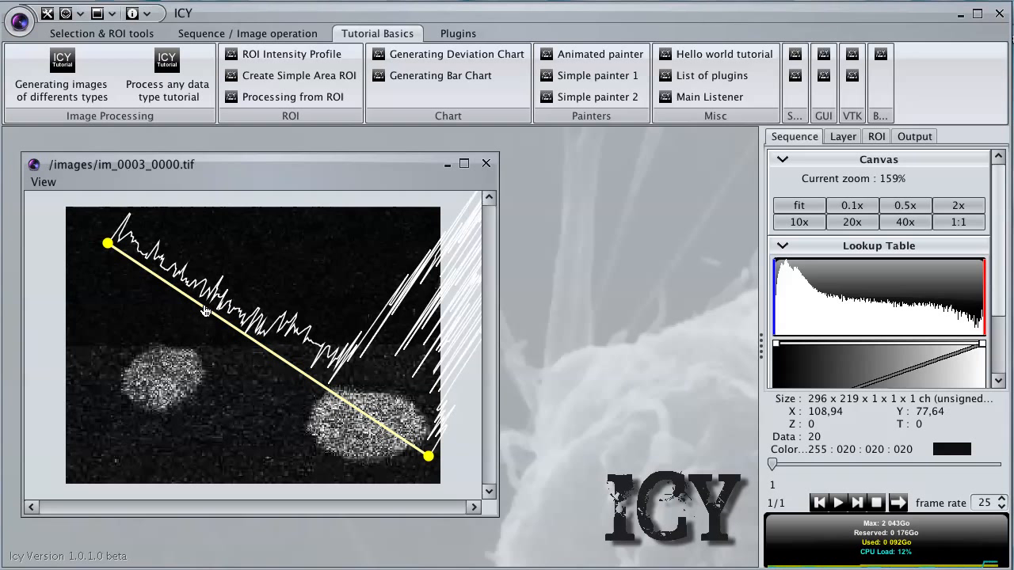
# - Delete the line ROI, then close the modified image and reopen it from the recent file /images/im_0003_0000.tif
pyautogui.press('Delete')
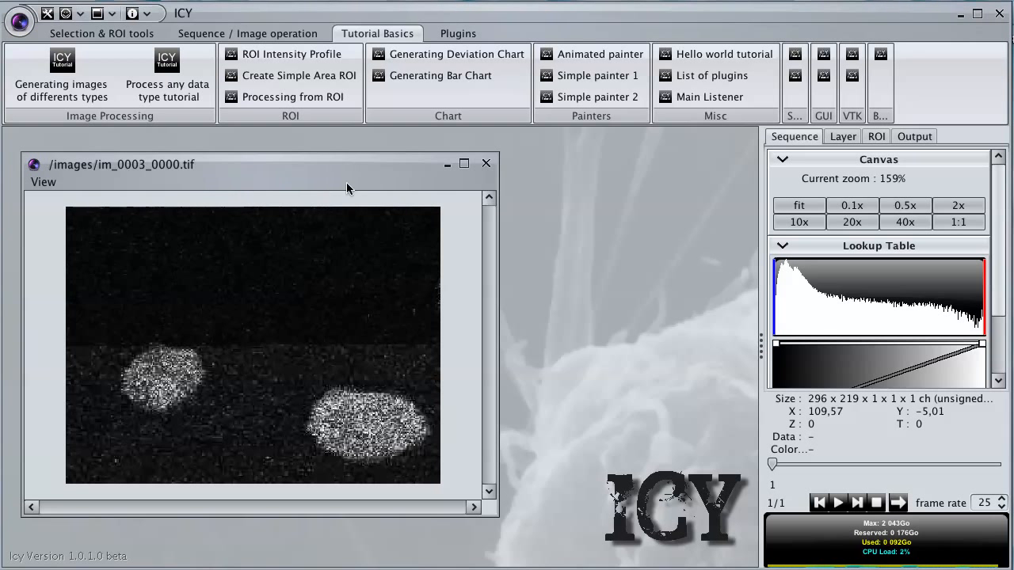
pyautogui.click(486, 164)
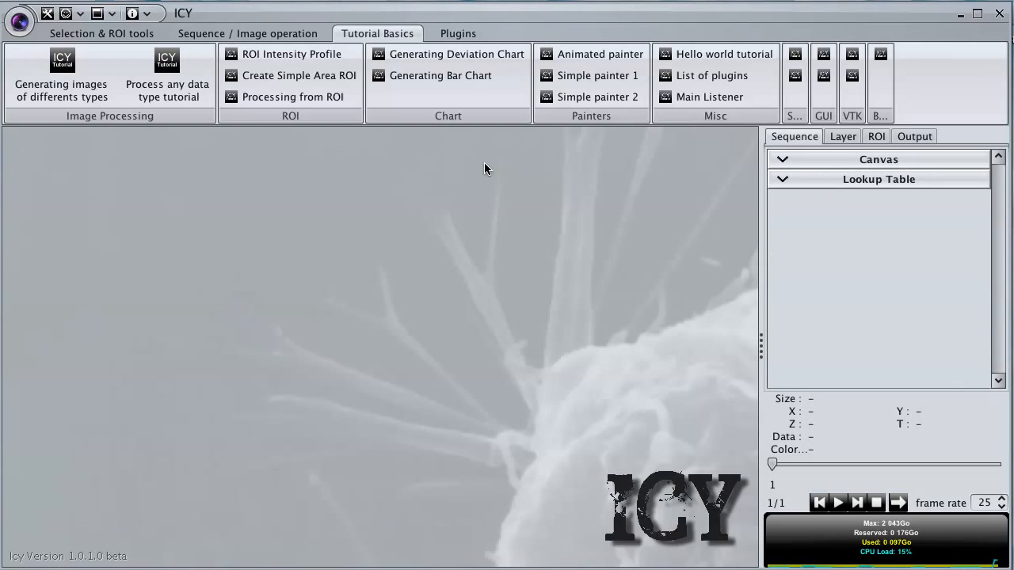
pyautogui.click(22, 20)
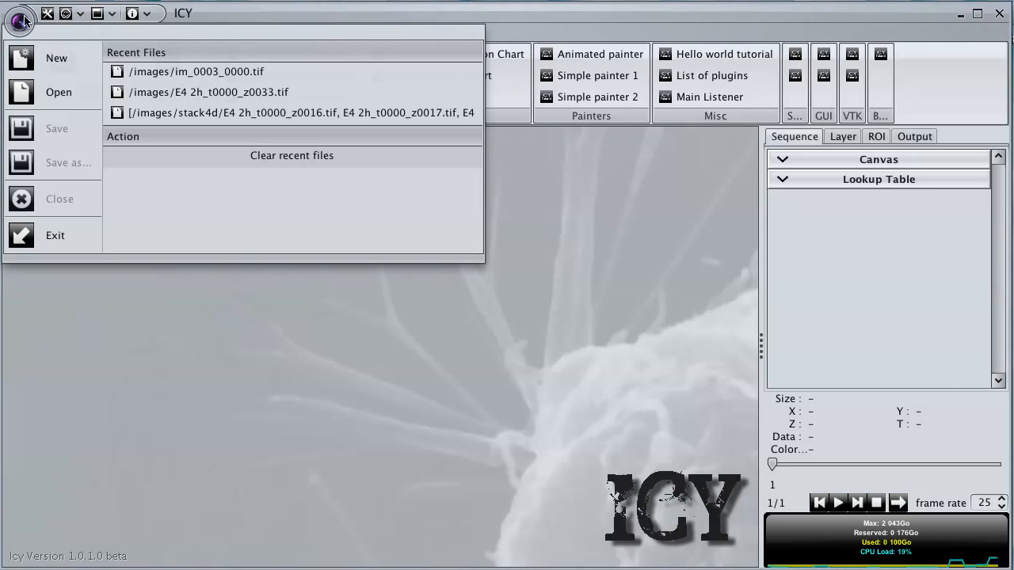
pyautogui.click(197, 70)
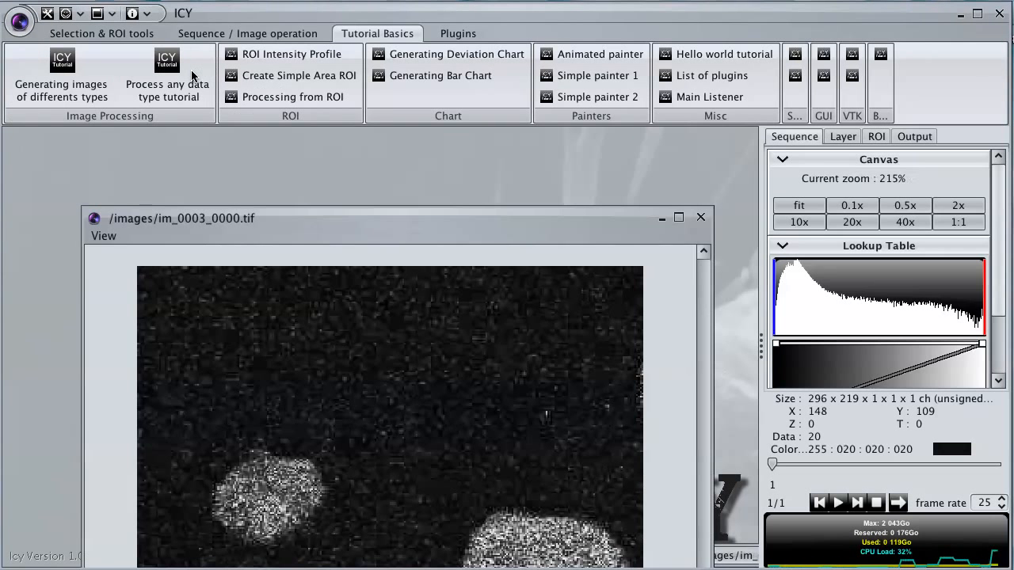
# - Reposition and shrink the reopened image's window, and fit the whole image inside it
pyautogui.moveTo(464, 220); pyautogui.dragTo(397, 152)
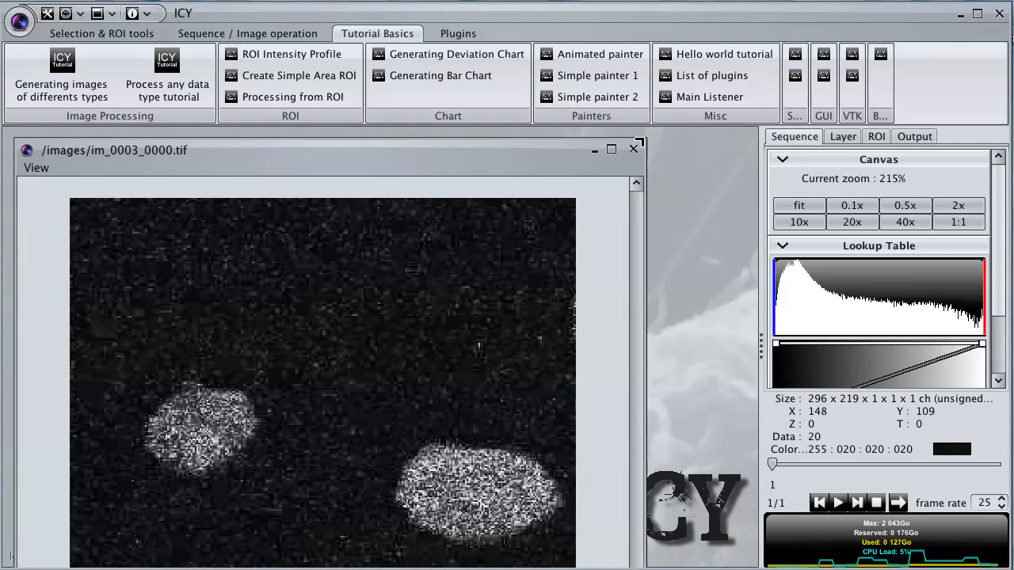
pyautogui.moveTo(521, 225); pyautogui.dragTo(511, 237)
pyautogui.moveTo(421, 248); pyautogui.dragTo(411, 165)
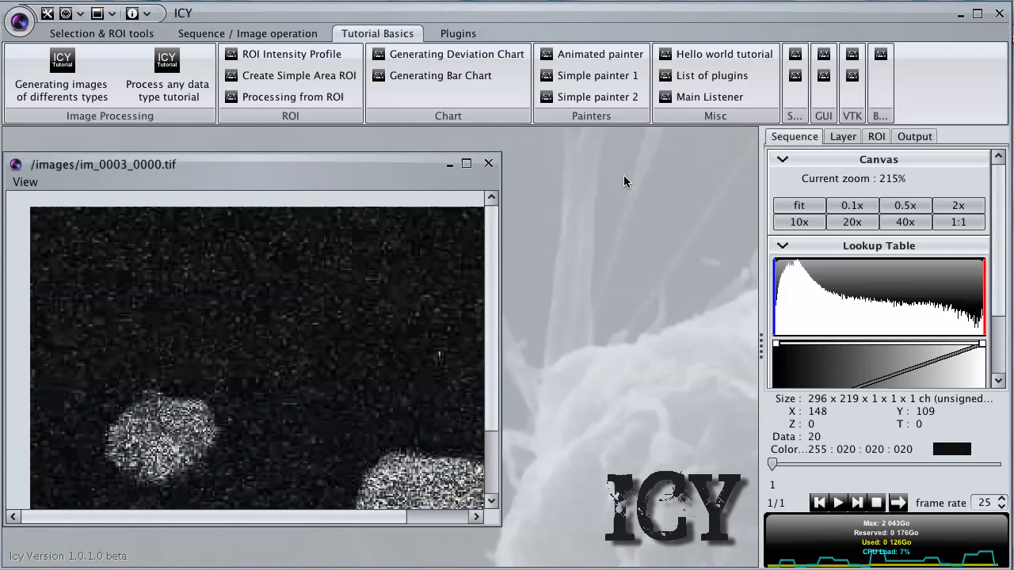
pyautogui.click(789, 205)
# - Draw a rectangle ROI enclosing the smaller bright cell at the image's left
pyautogui.click(101, 33)
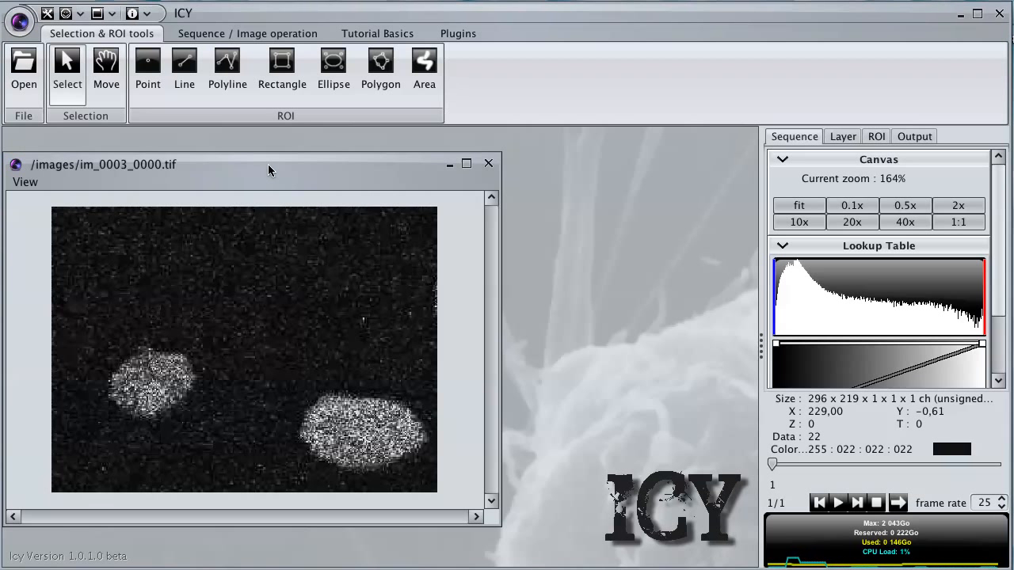
pyautogui.click(279, 77)
pyautogui.moveTo(91, 322)
pyautogui.mouseDown()
pyautogui.moveTo(193, 417)
pyautogui.moveTo(221, 428)
pyautogui.mouseUp()
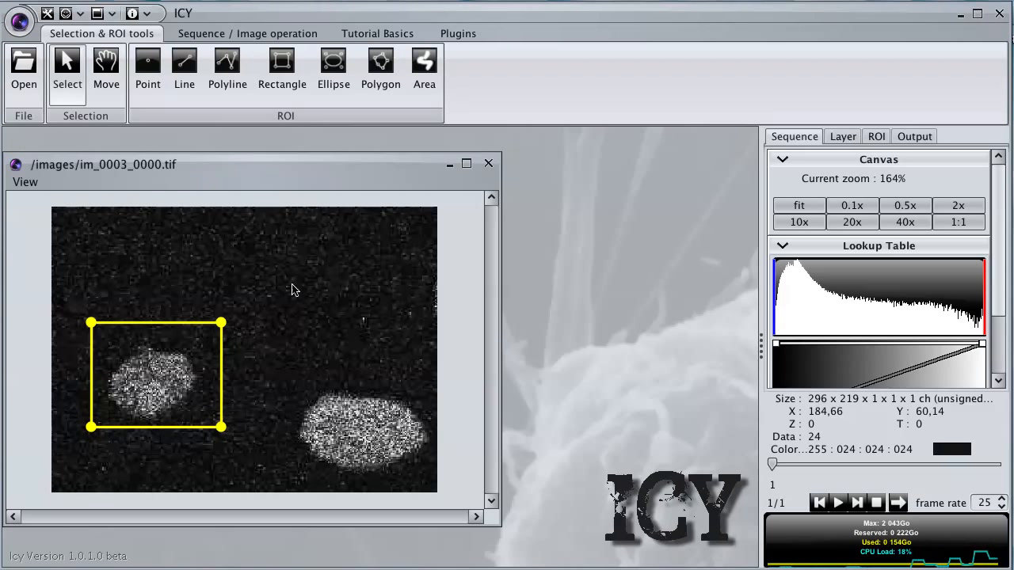
# - Draw a ten-point polygon ROI closely surrounding the larger bright cell at the image's lower right
pyautogui.click(388, 72)
pyautogui.click(336, 382)
pyautogui.click(386, 390)
pyautogui.click(428, 417)
pyautogui.click(422, 447)
pyautogui.click(394, 473)
pyautogui.click(373, 474)
pyautogui.click(327, 473)
pyautogui.click(286, 441)
pyautogui.click(286, 406)
pyautogui.click(296, 384)
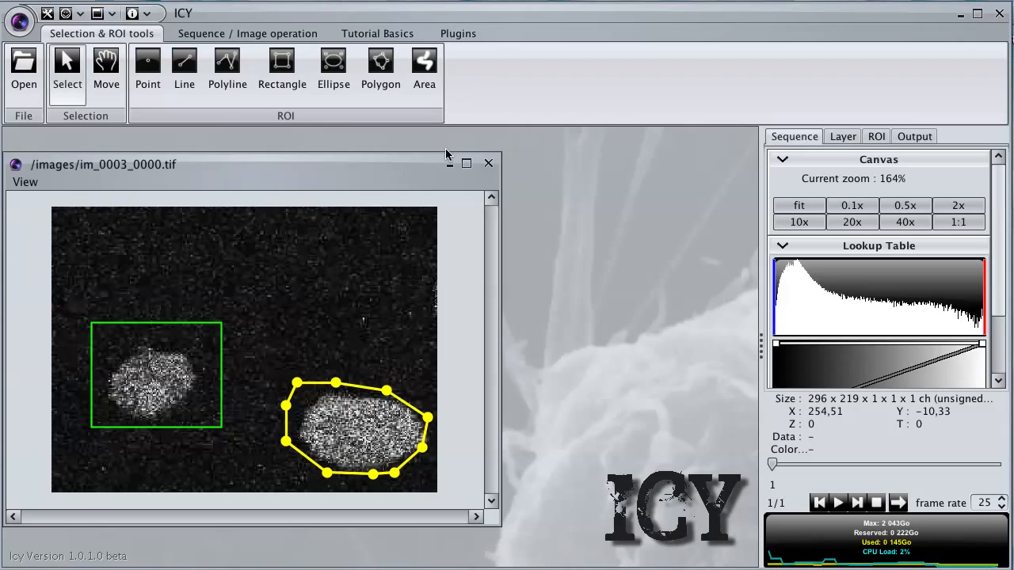
# - Find Active Contours 1.1.0.2 among the online plugins and view its author, description and changelog
pyautogui.click(465, 34)
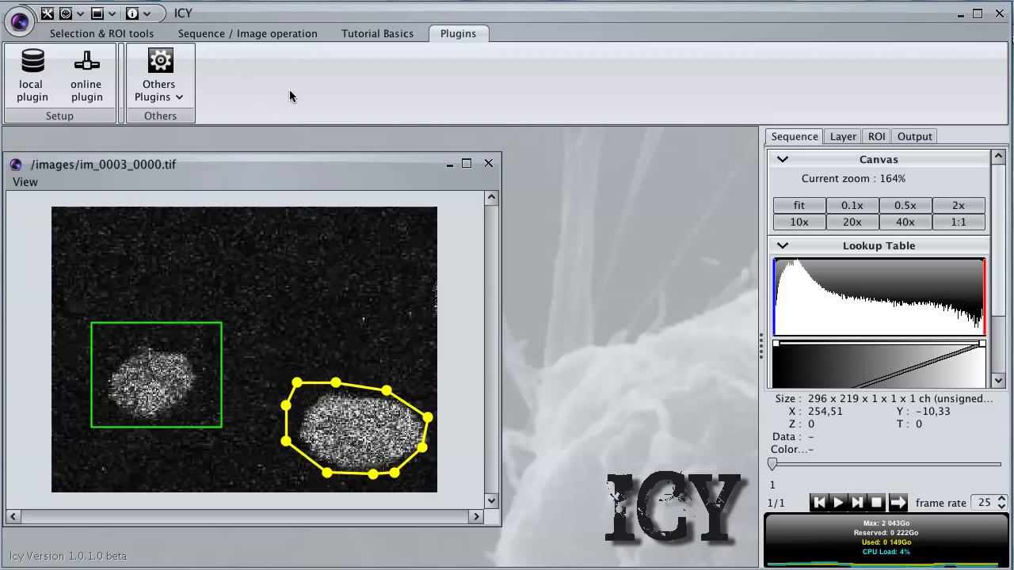
pyautogui.click(94, 75)
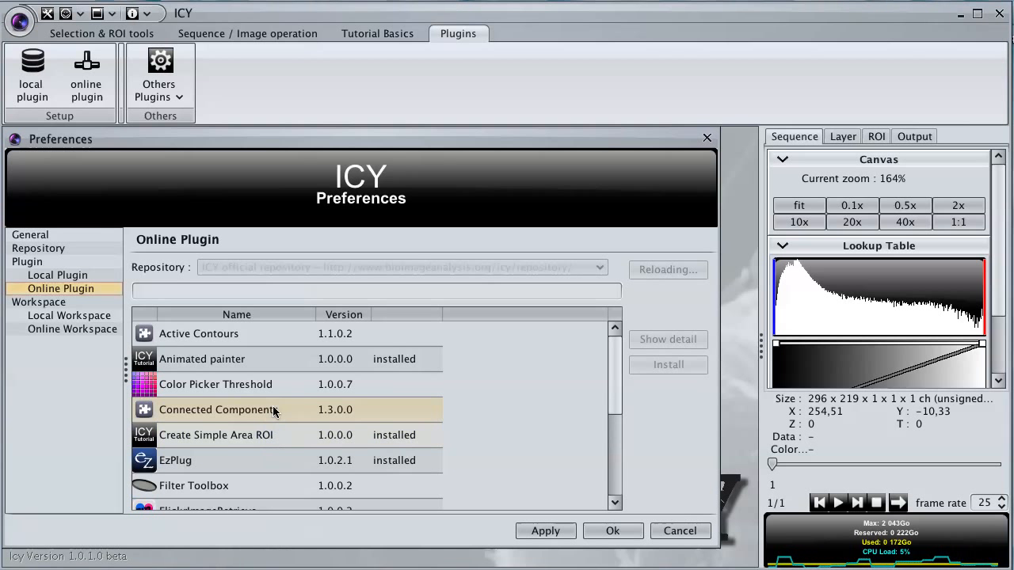
pyautogui.click(223, 332)
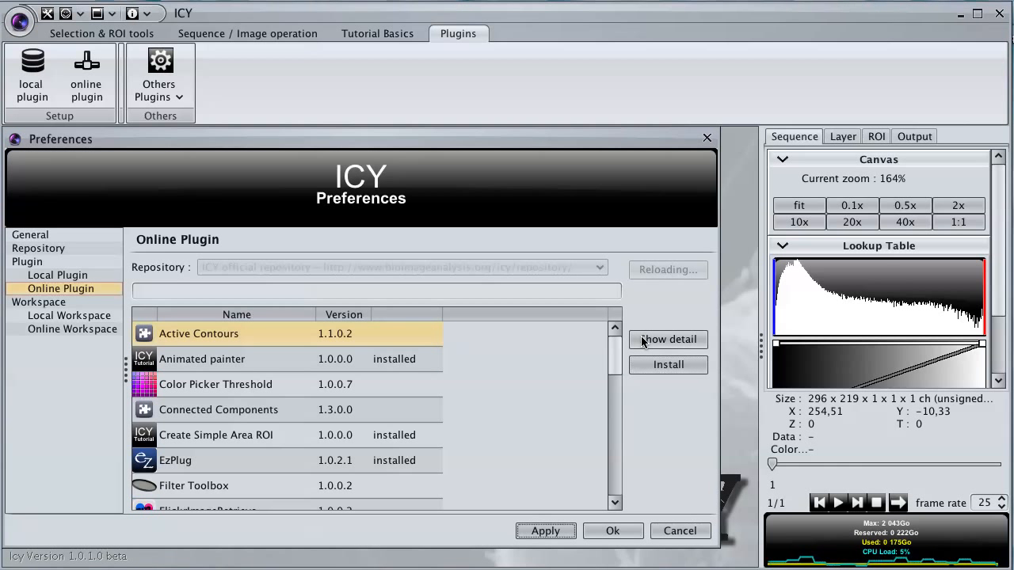
pyautogui.click(685, 339)
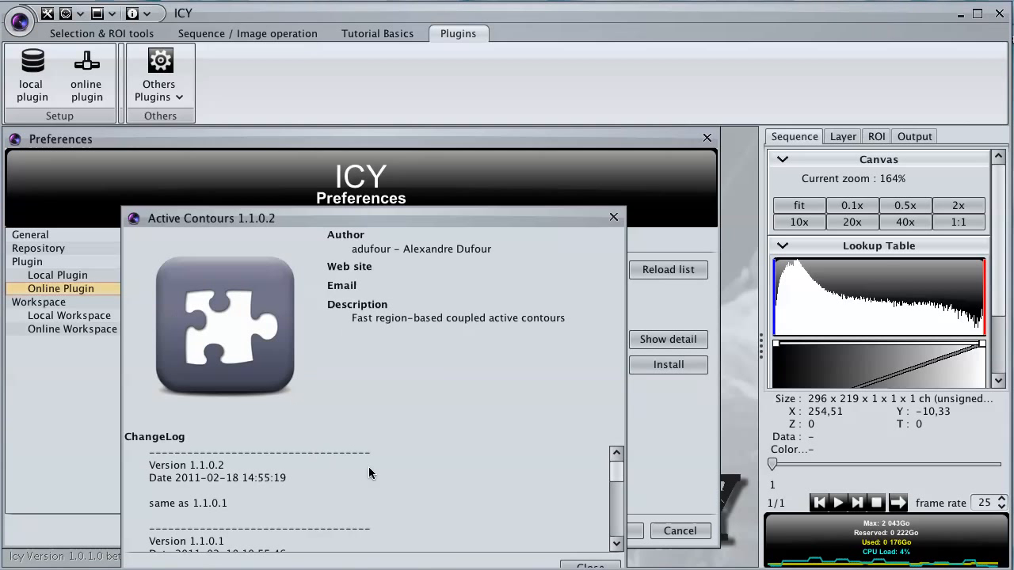
pyautogui.click(614, 216)
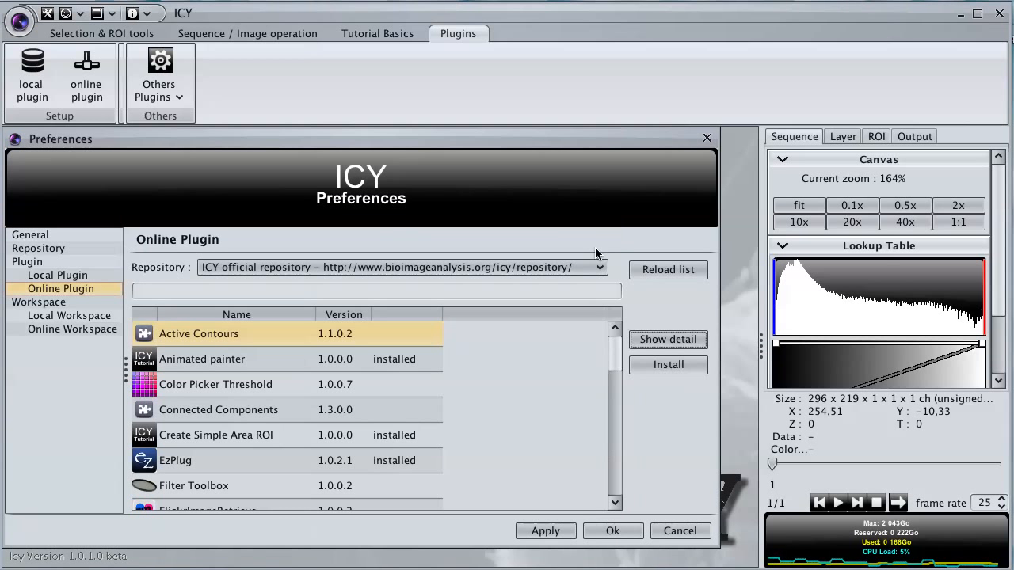
# - Install the Active Contours plugin from the ICY official repository and accept the preferences
pyautogui.click(649, 365)
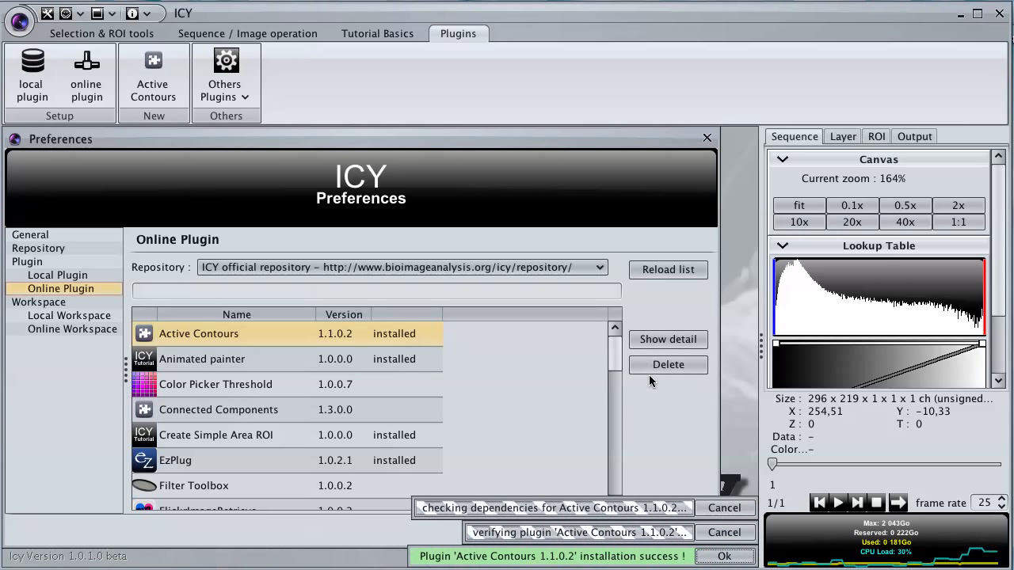
pyautogui.click(718, 555)
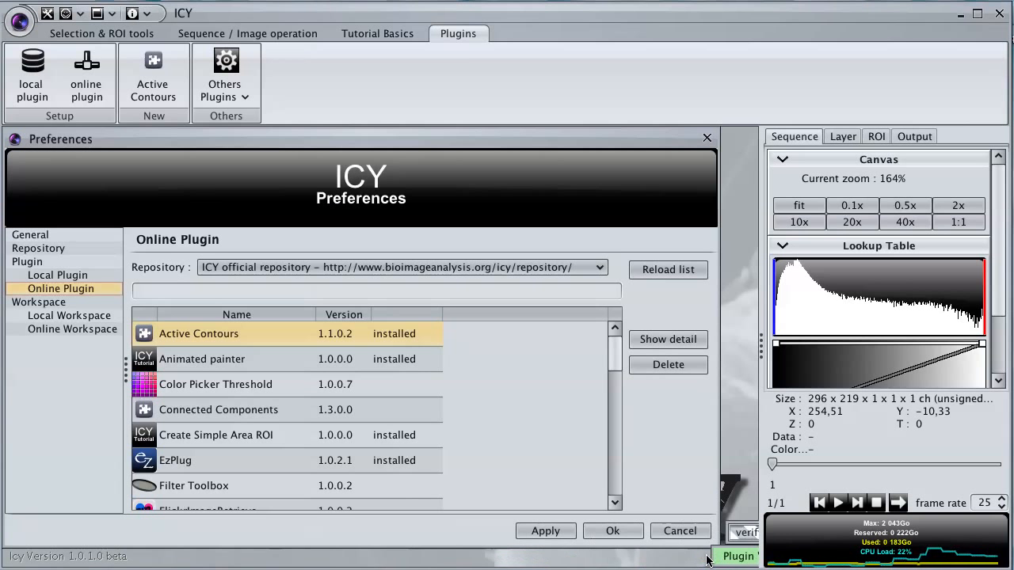
pyautogui.click(613, 531)
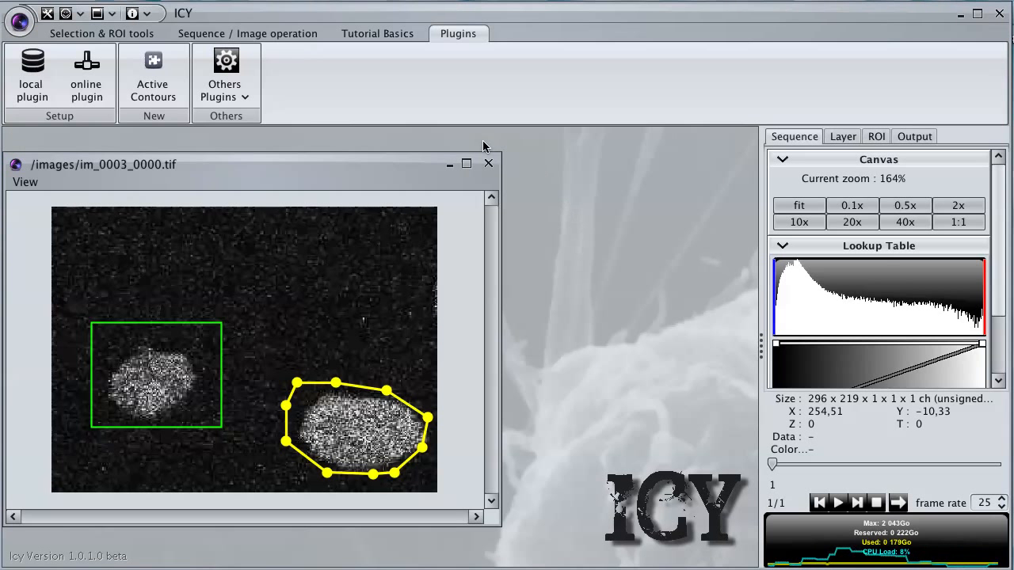
# - Launch the Active Contours plugin, place the image window beside its settings and collapse the ribbon to free space
pyautogui.click(155, 80)
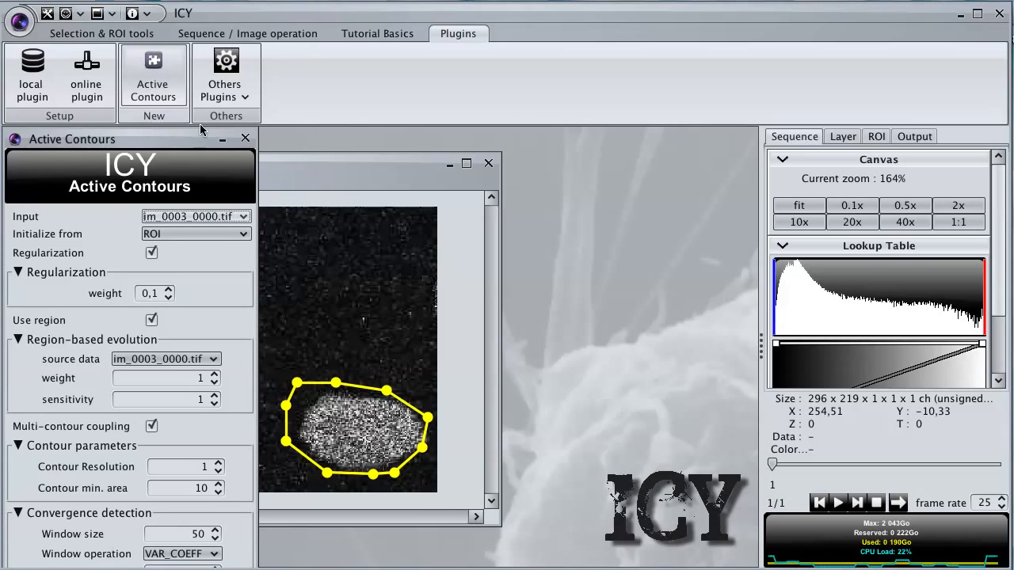
pyautogui.moveTo(286, 160); pyautogui.dragTo(543, 152)
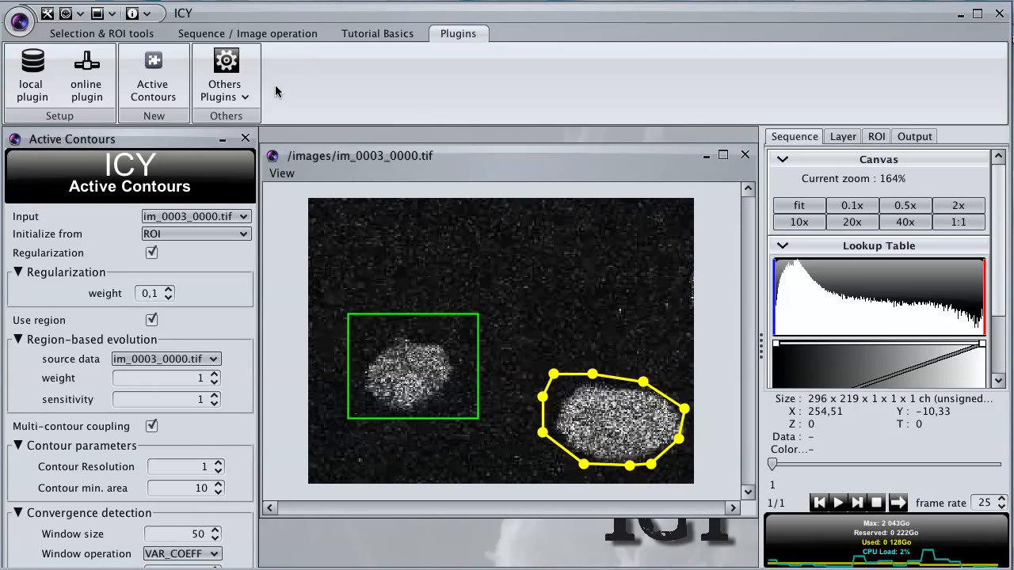
pyautogui.doubleClick(457, 34)
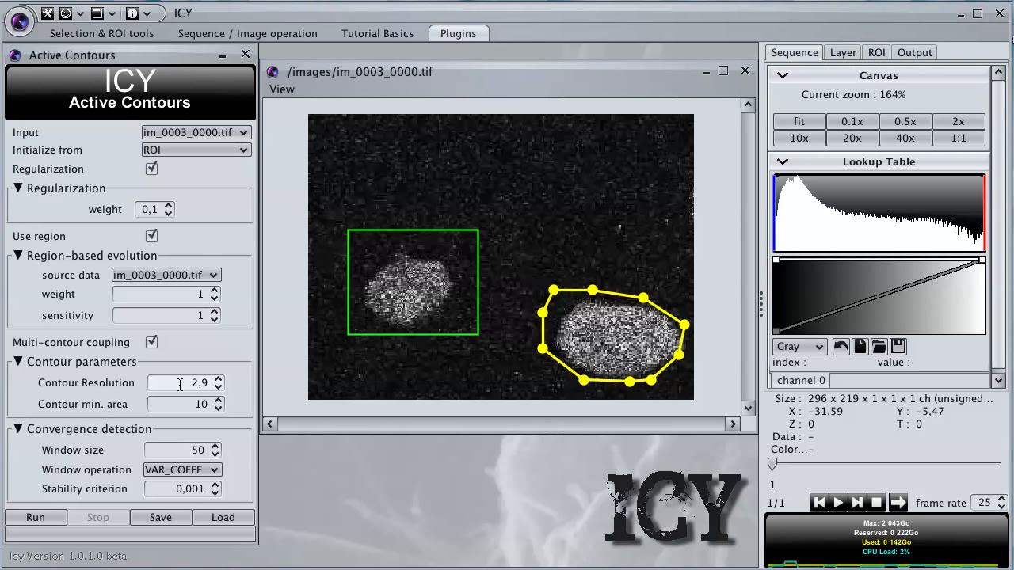
# - Set the Contour Resolution to 3 and the Stability criterion to 0,002, and run Active Contours on both ROIs
pyautogui.scroll(1, 180, 385)
pyautogui.scroll(1, 173, 487)
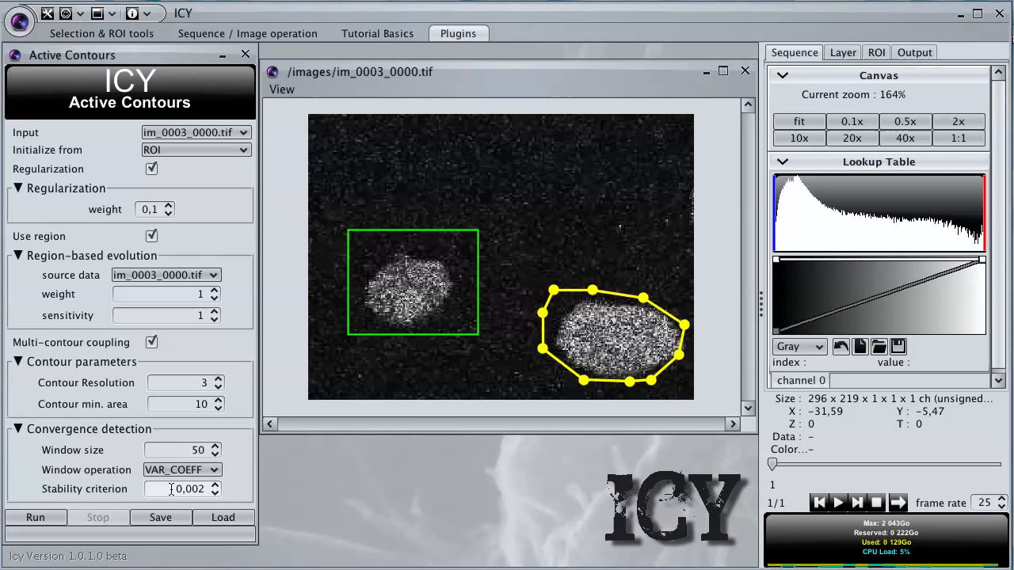
pyautogui.click(54, 518)
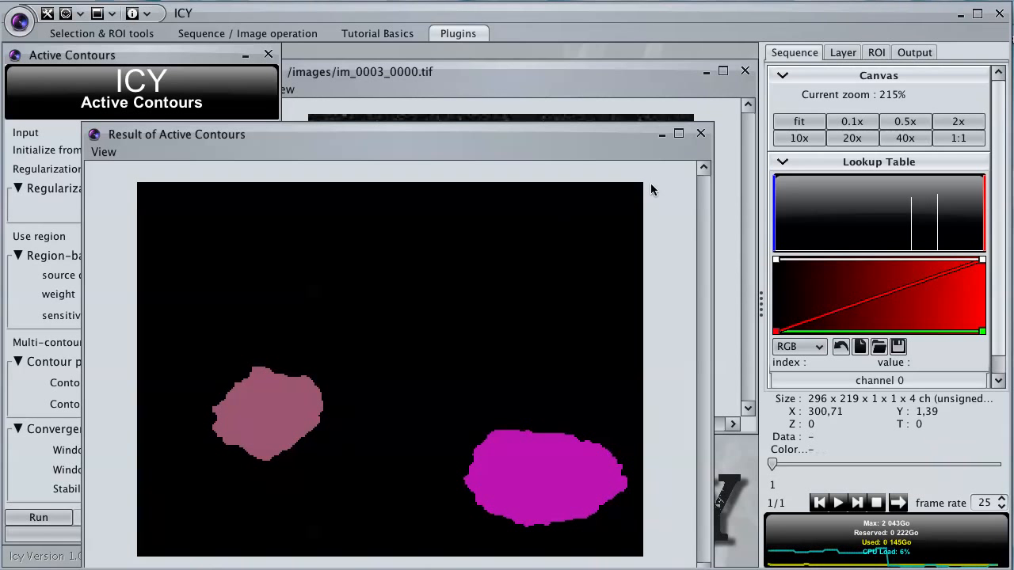
# - Close the segmentation result, the source image and the Active Contours settings, and return to the Plugins section
pyautogui.click(702, 134)
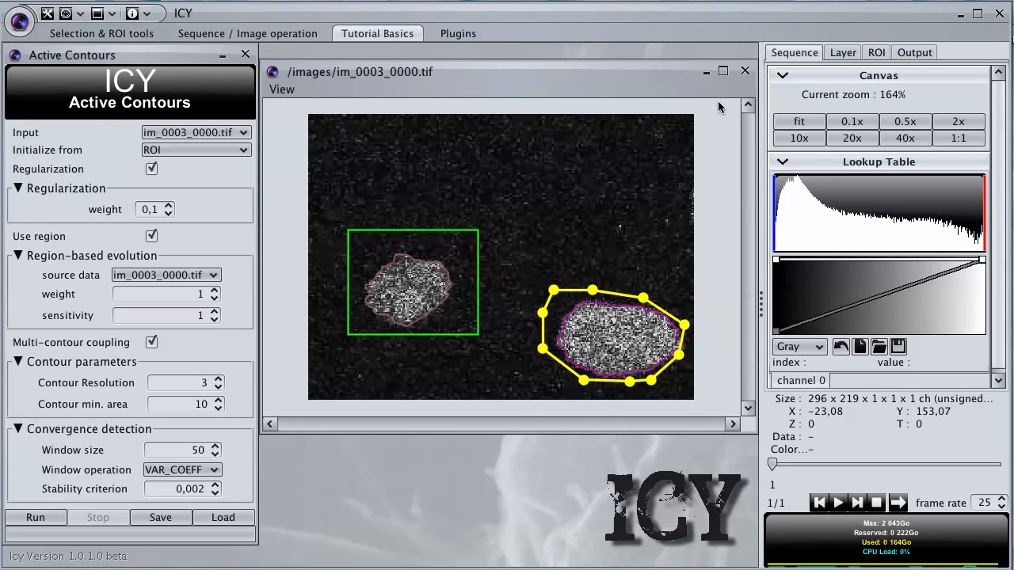
pyautogui.click(745, 73)
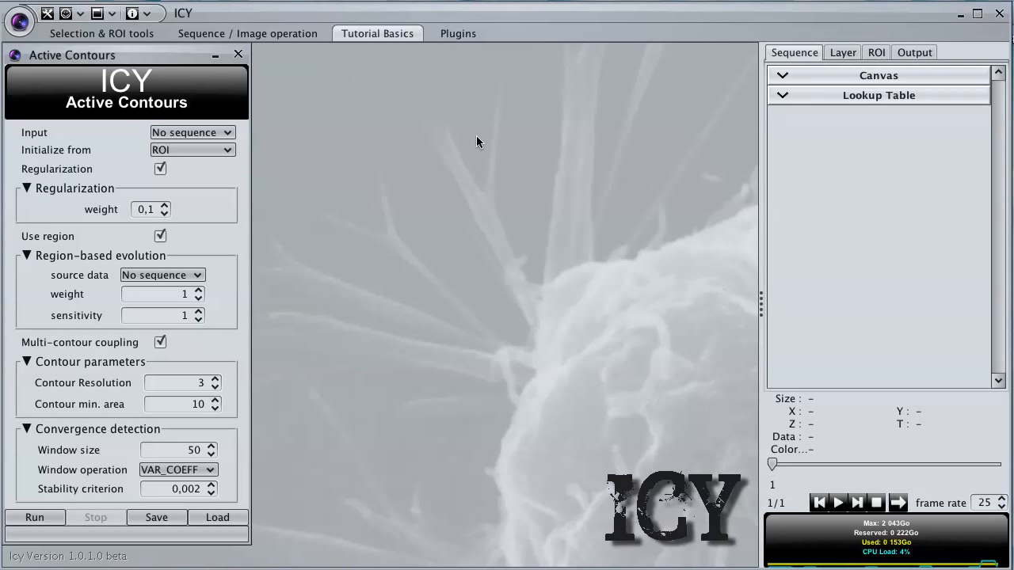
pyautogui.click(237, 55)
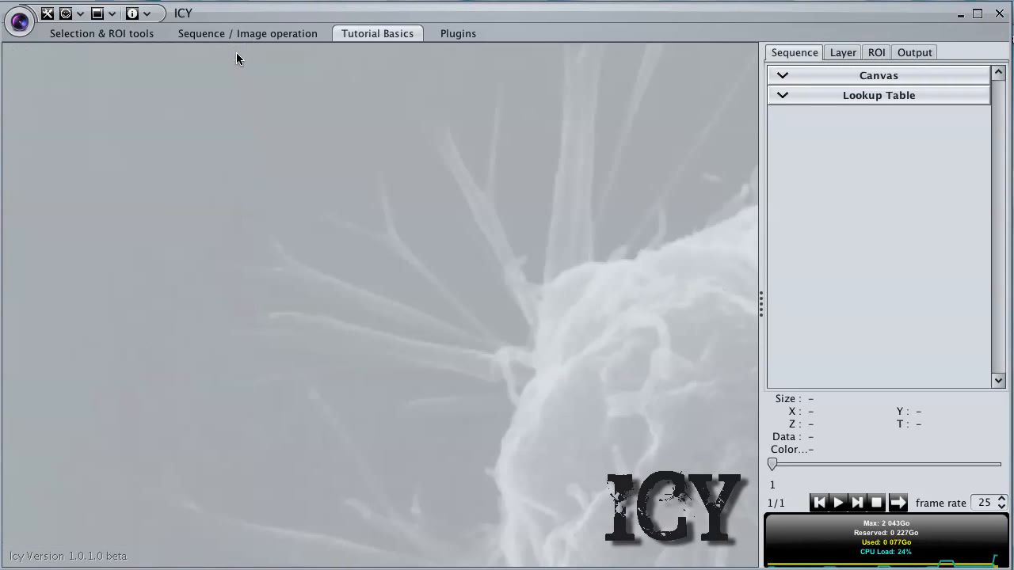
pyautogui.click(458, 34)
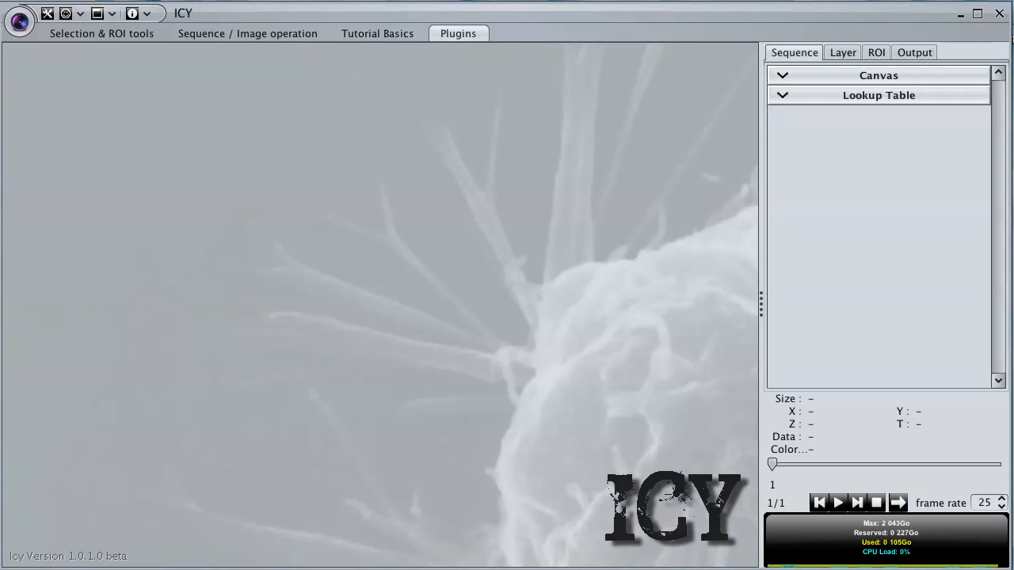